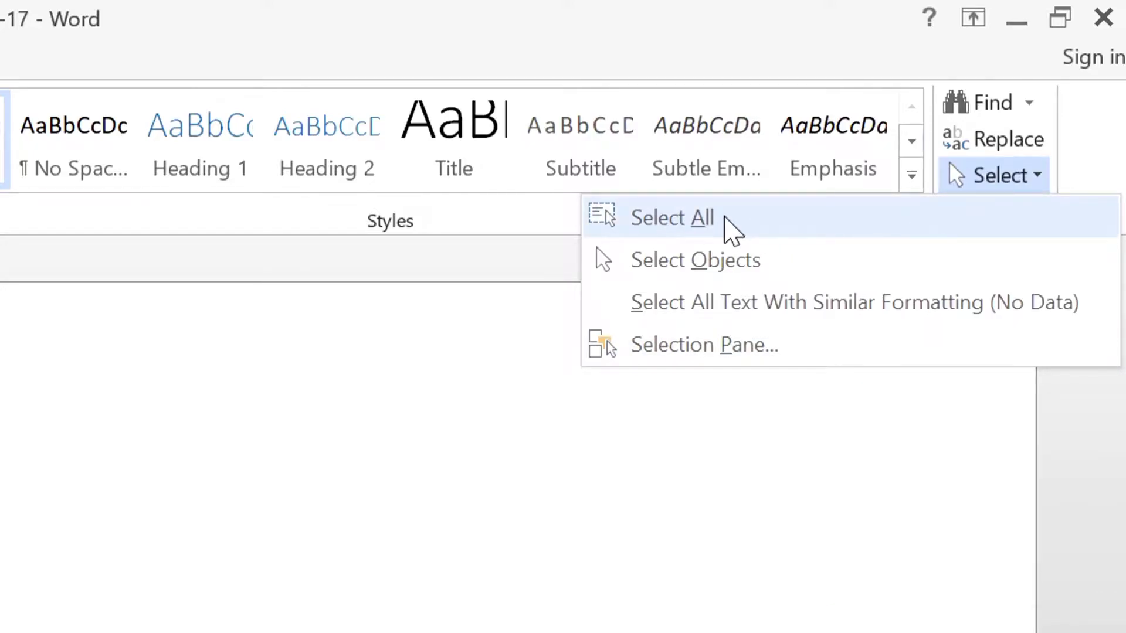
Select all text and objects in the document, review the selection, and clear it.
{"action": "left_click", "coordinate": [729, 228]}
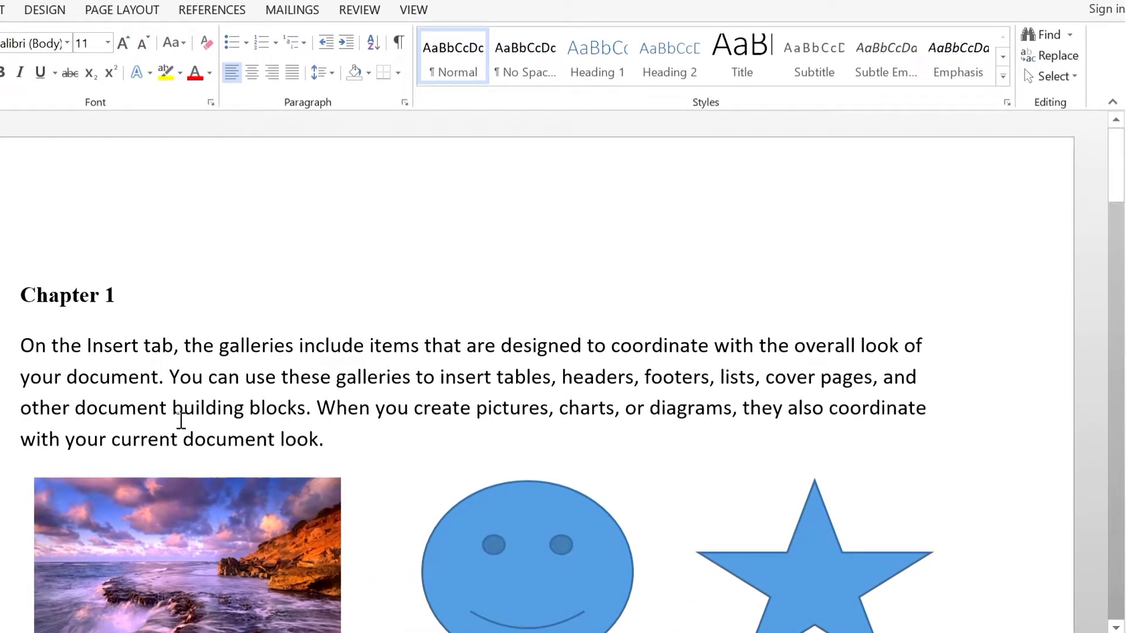
{"action": "key", "text": "ctrl+a"}
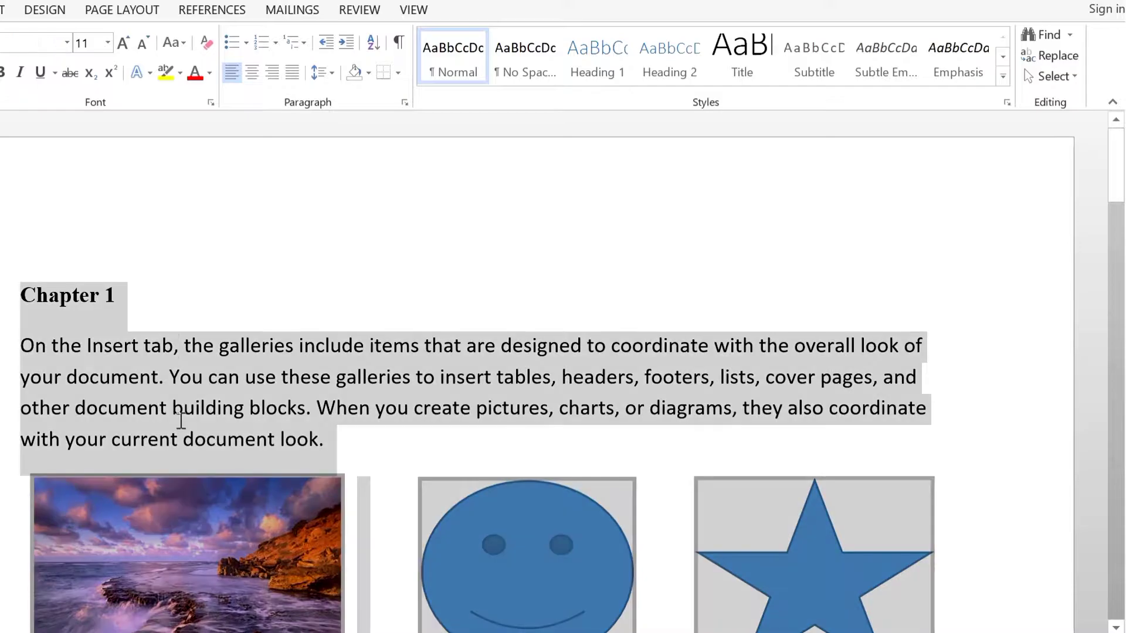
{"action": "mouse_move", "coordinate": [1117, 173]}
{"action": "left_mouse_down"}
{"action": "mouse_move", "coordinate": [1123, 294]}
{"action": "mouse_move", "coordinate": [1123, 164]}
{"action": "left_mouse_up"}
{"action": "left_click", "coordinate": [295, 347]}
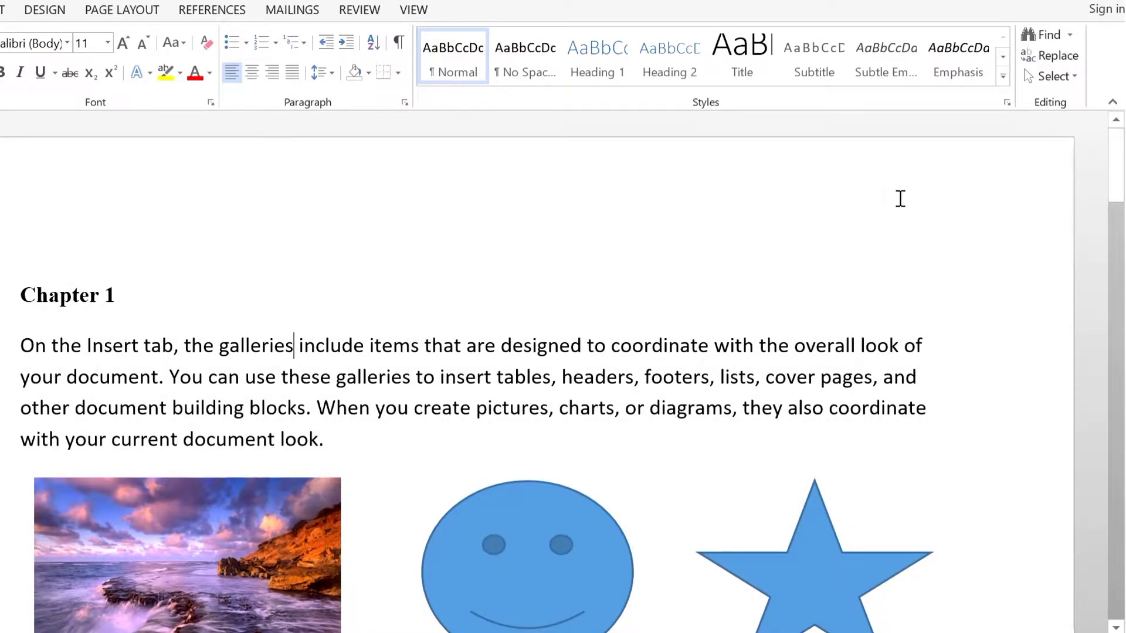
{"action": "left_click", "coordinate": [1076, 77]}
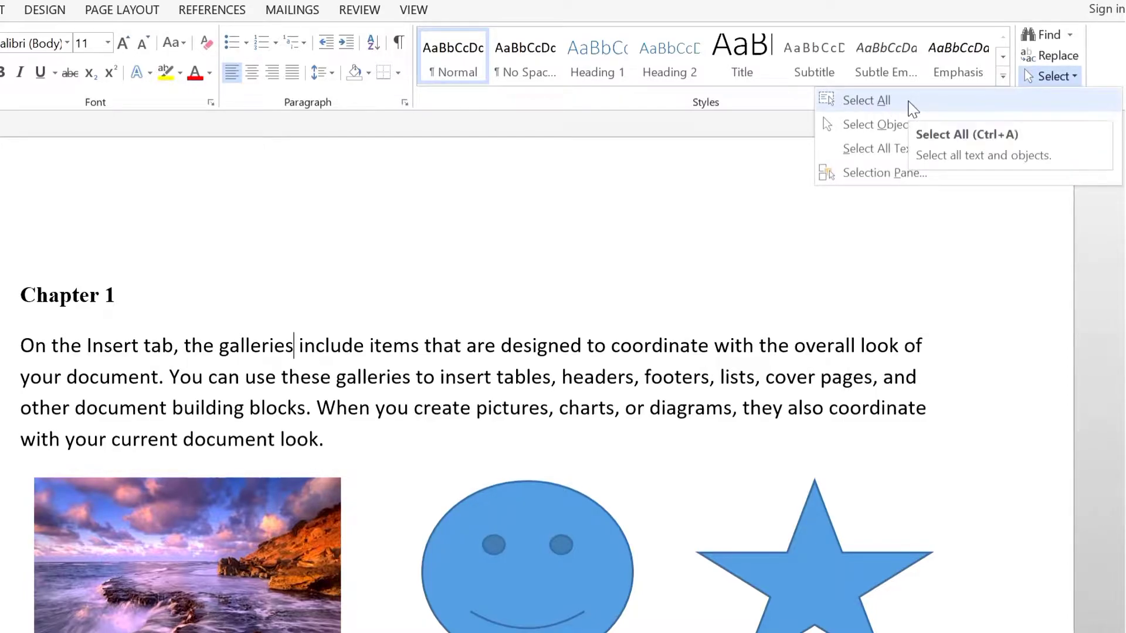
{"action": "left_click", "coordinate": [913, 108]}
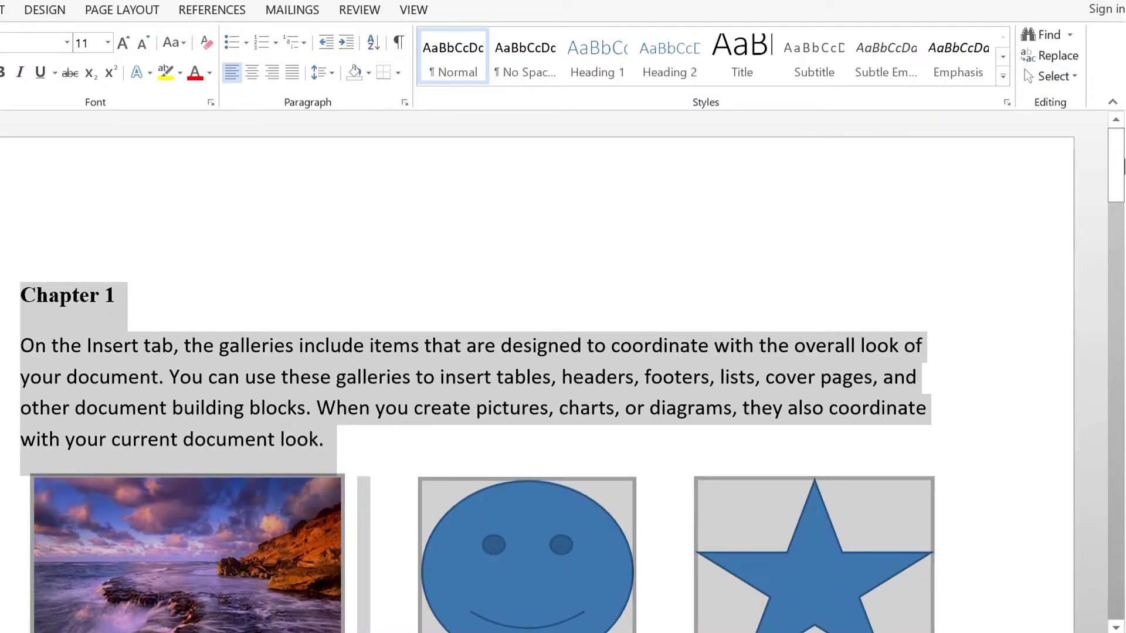
{"action": "left_click_drag", "start_coordinate": [1124, 166], "coordinate": [1124, 166]}
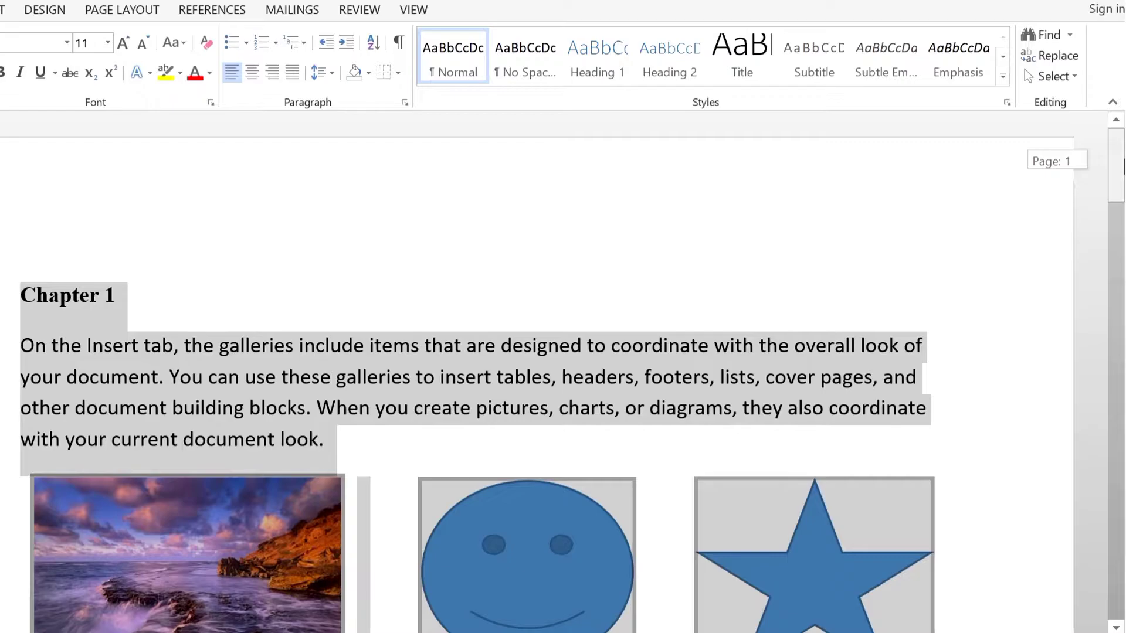
{"action": "mouse_move", "coordinate": [1124, 167]}
{"action": "left_mouse_down"}
{"action": "mouse_move", "coordinate": [1124, 271]}
{"action": "mouse_move", "coordinate": [1123, 161]}
{"action": "left_mouse_up"}
{"action": "left_click", "coordinate": [304, 379]}
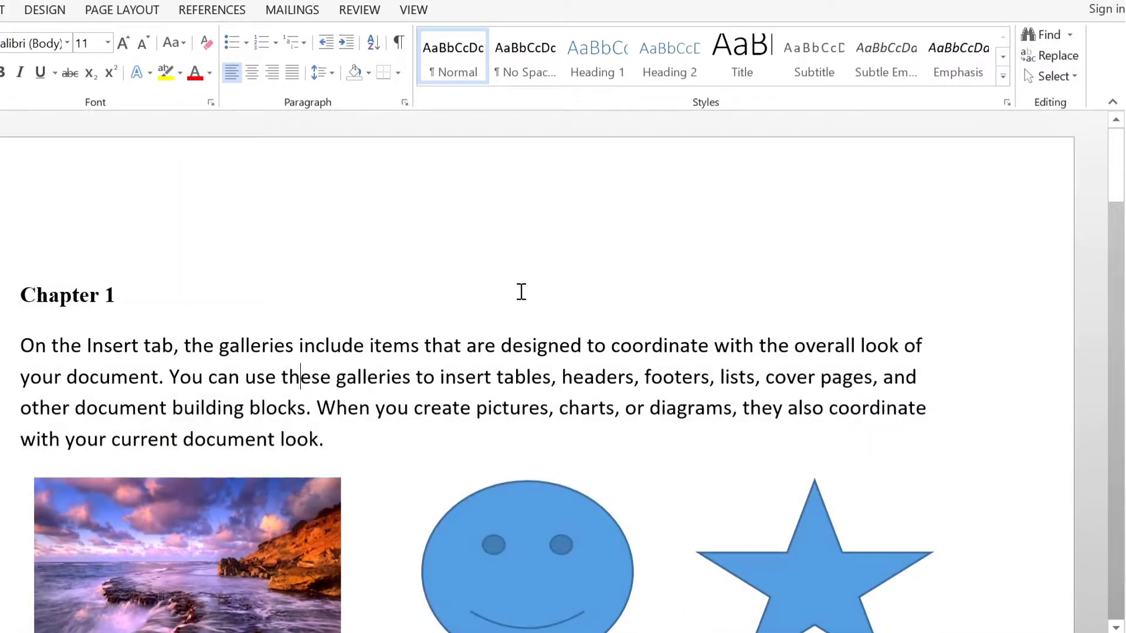
Choose Select Objects and select the Chapter 1 picture, the smiley face and the star one after another.
{"action": "left_click", "coordinate": [1041, 80]}
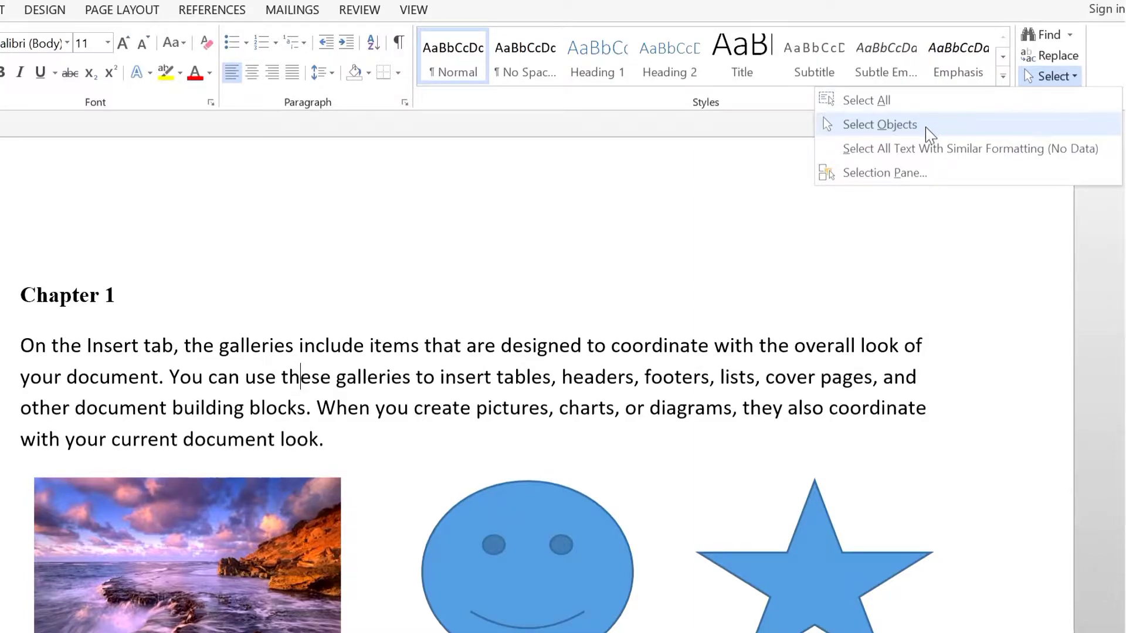
{"action": "left_click", "coordinate": [874, 125]}
{"action": "left_click_drag", "start_coordinate": [1121, 175], "coordinate": [1122, 195]}
{"action": "left_click", "coordinate": [288, 428]}
{"action": "left_click", "coordinate": [525, 429]}
{"action": "left_click", "coordinate": [853, 430]}
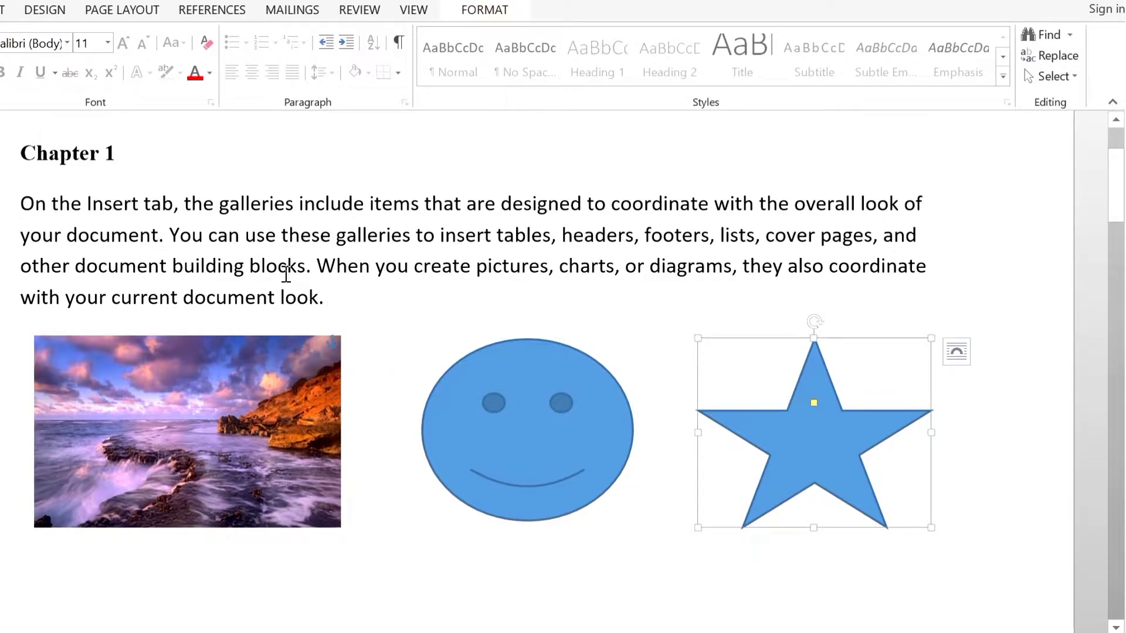
Try to select the picture, smiley face and star together by sweeping across them from the text above, and clear the selection.
{"action": "left_click", "coordinate": [22, 237]}
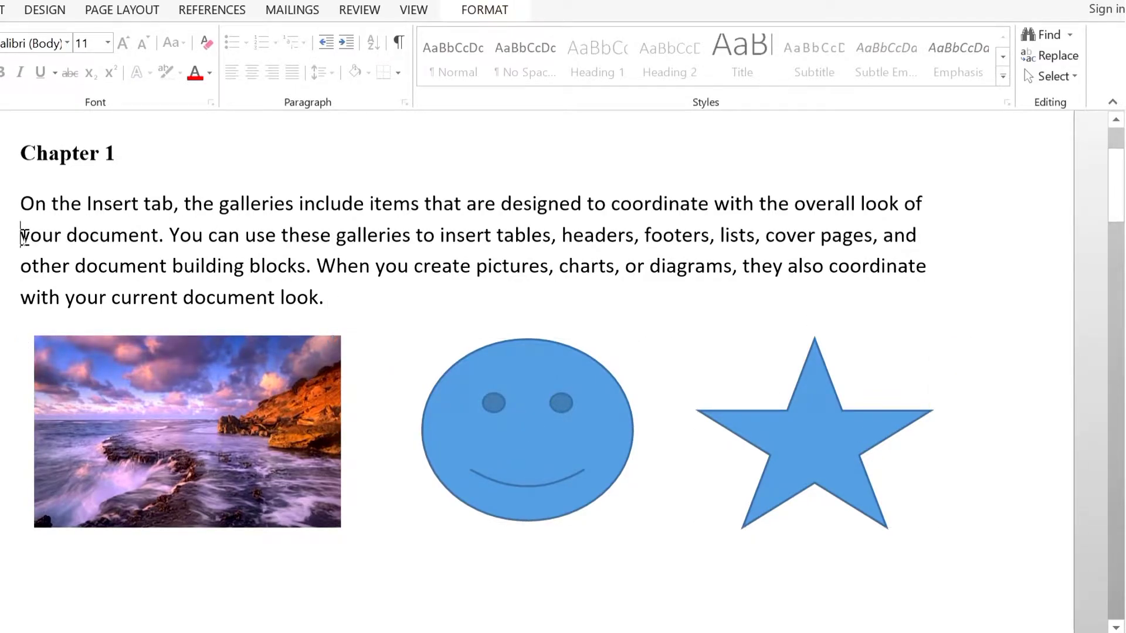
{"action": "left_click_drag", "start_coordinate": [86, 323], "coordinate": [874, 485]}
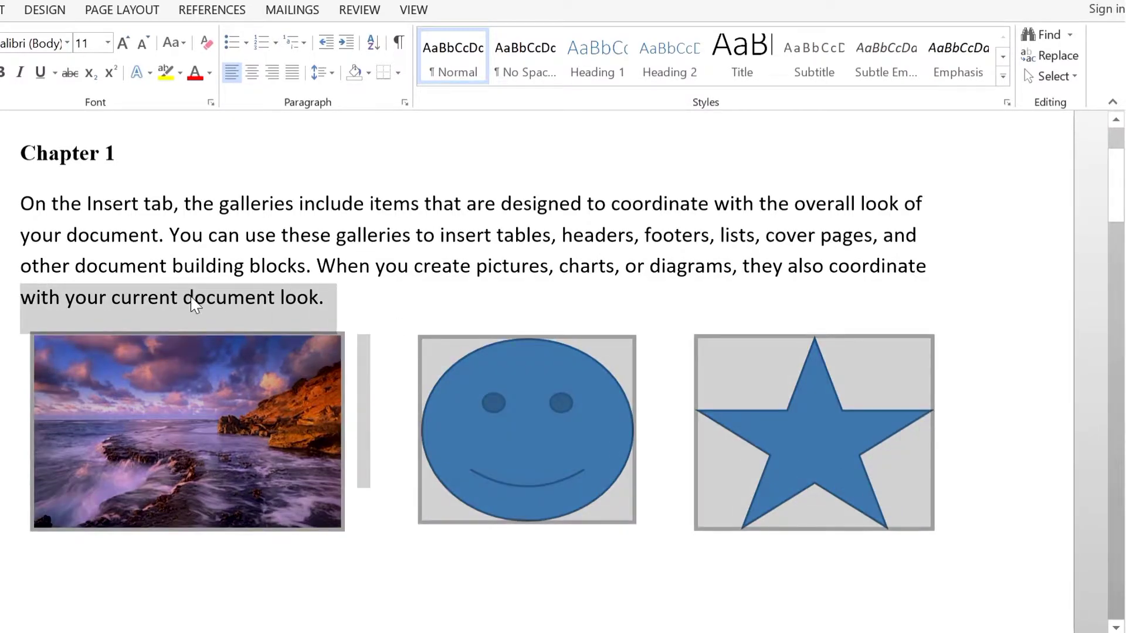
{"action": "left_click", "coordinate": [865, 240]}
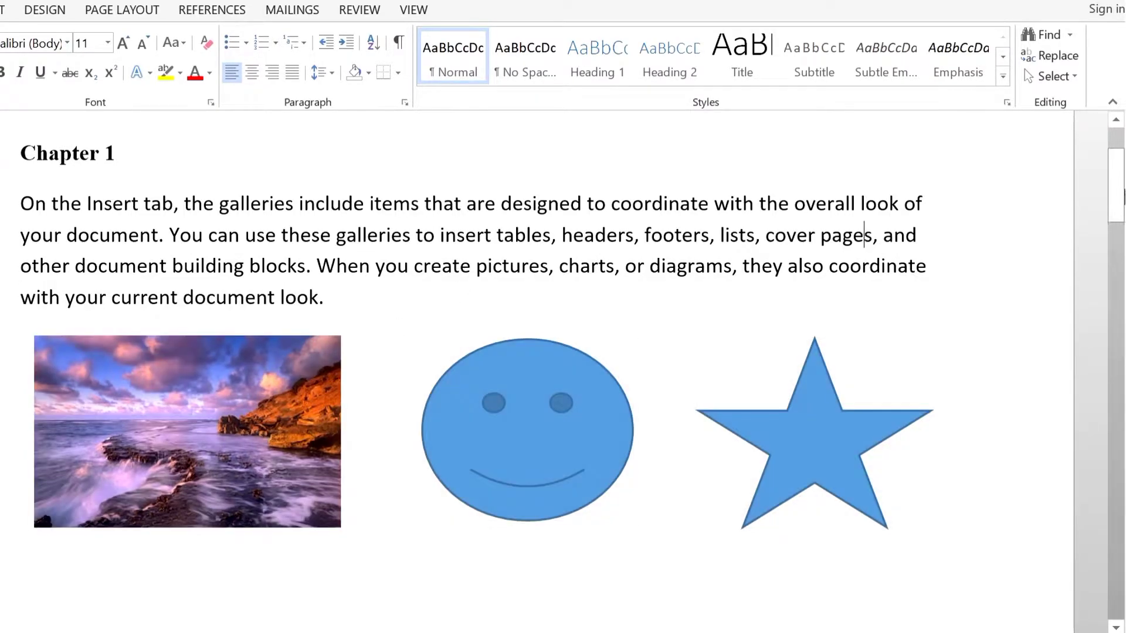
Try to select the sun shape behind the text with the normal text cursor, and look at the Select Objects option.
{"action": "left_click_drag", "start_coordinate": [1120, 202], "coordinate": [1121, 452]}
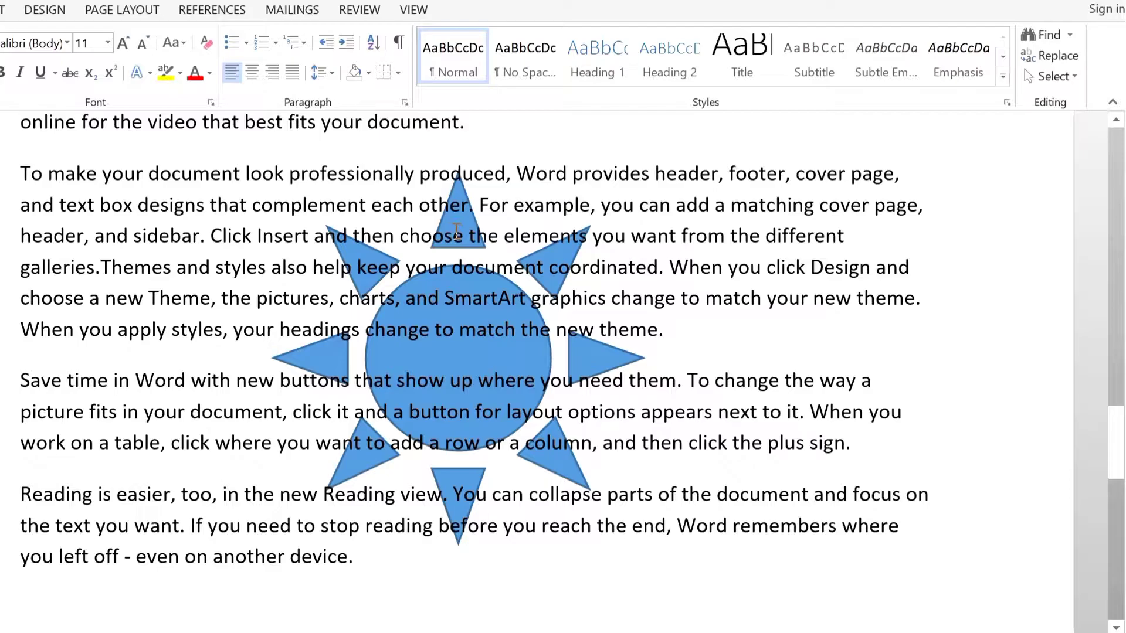
{"action": "left_click", "coordinate": [341, 272]}
{"action": "left_click_drag", "start_coordinate": [253, 205], "coordinate": [716, 467]}
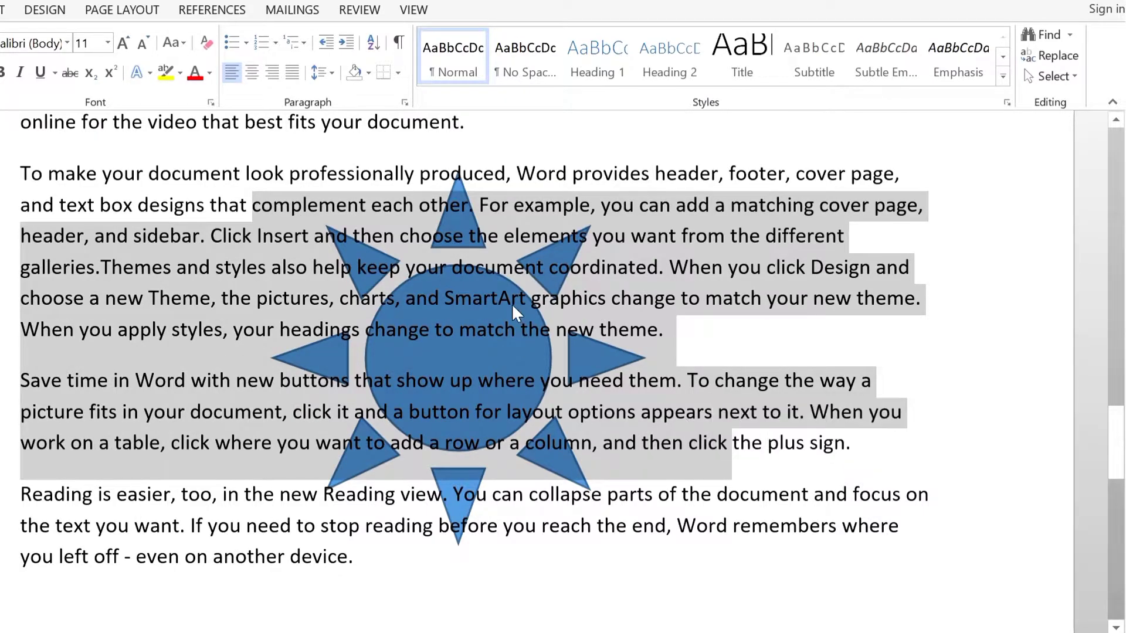
{"action": "left_click", "coordinate": [450, 350]}
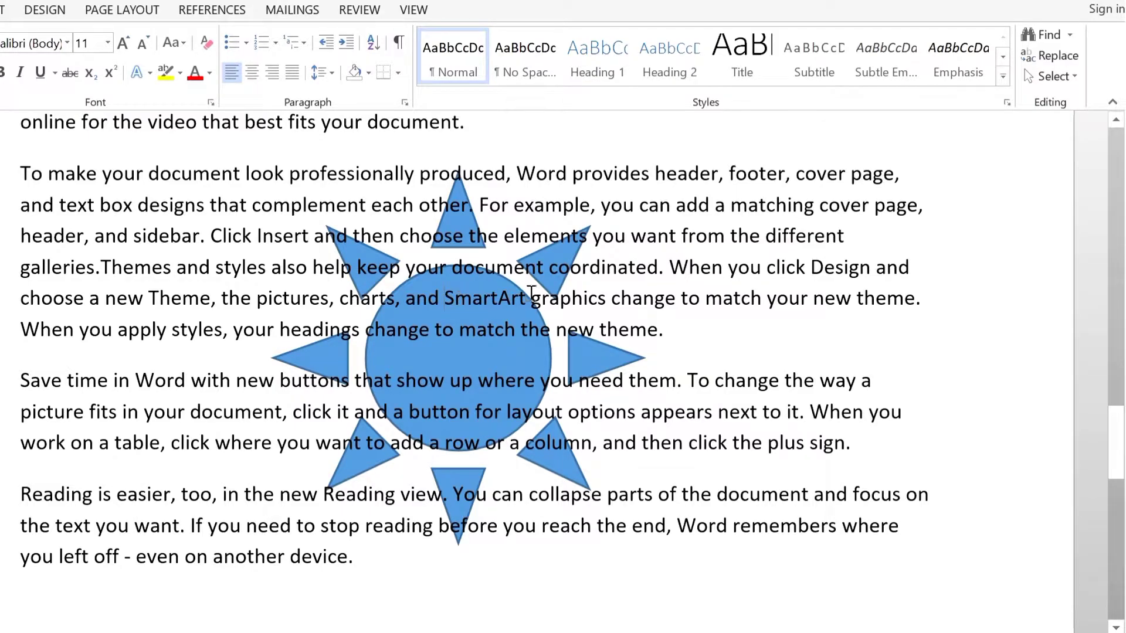
{"action": "left_click", "coordinate": [1068, 77]}
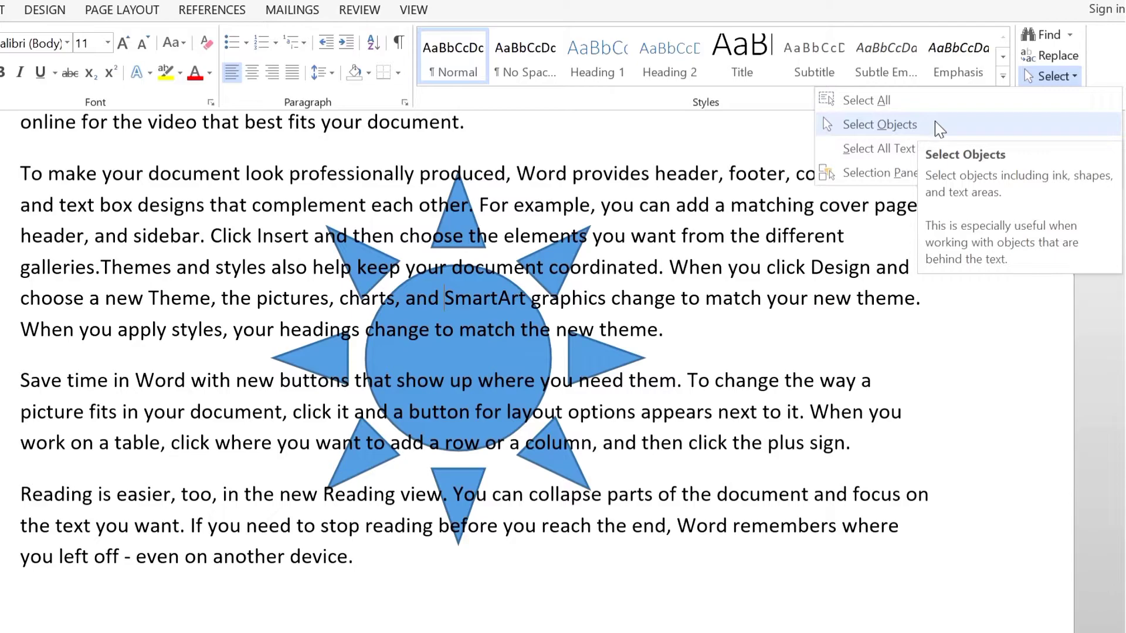
{"action": "left_click", "coordinate": [645, 274]}
Return to Chapter 1 and select the picture, smiley face and star individually, ending with the smiley face.
{"action": "left_click_drag", "start_coordinate": [1120, 448], "coordinate": [1117, 211]}
{"action": "left_click", "coordinate": [214, 330]}
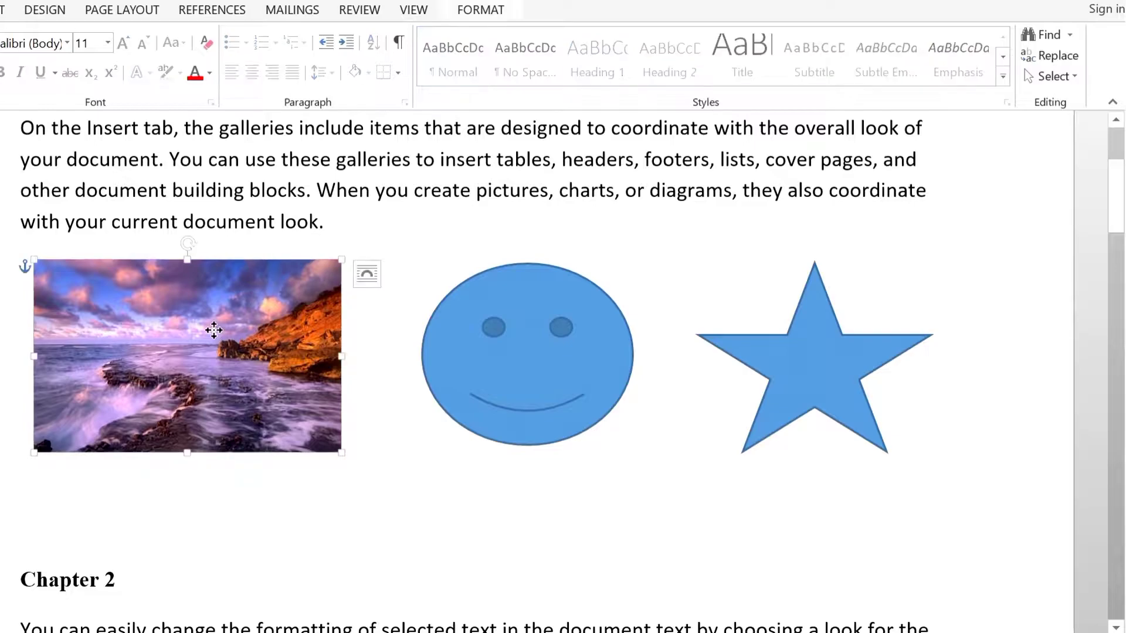
{"action": "left_click", "coordinate": [513, 380]}
{"action": "left_click", "coordinate": [816, 361]}
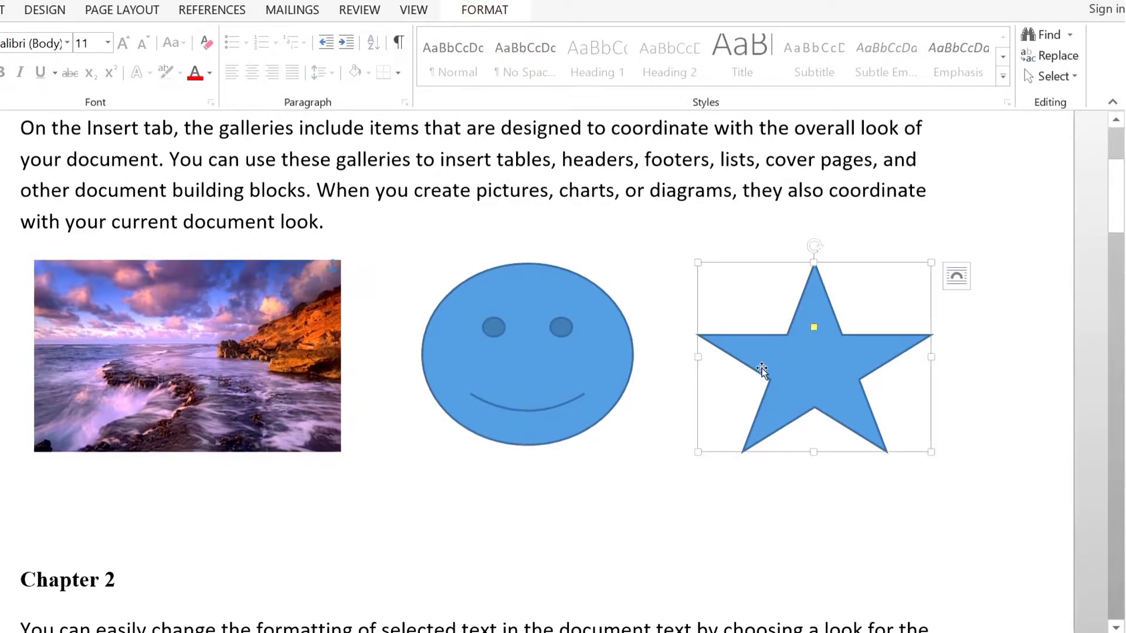
{"action": "left_click", "coordinate": [505, 371]}
{"action": "left_click", "coordinate": [229, 354]}
{"action": "left_click", "coordinate": [560, 378]}
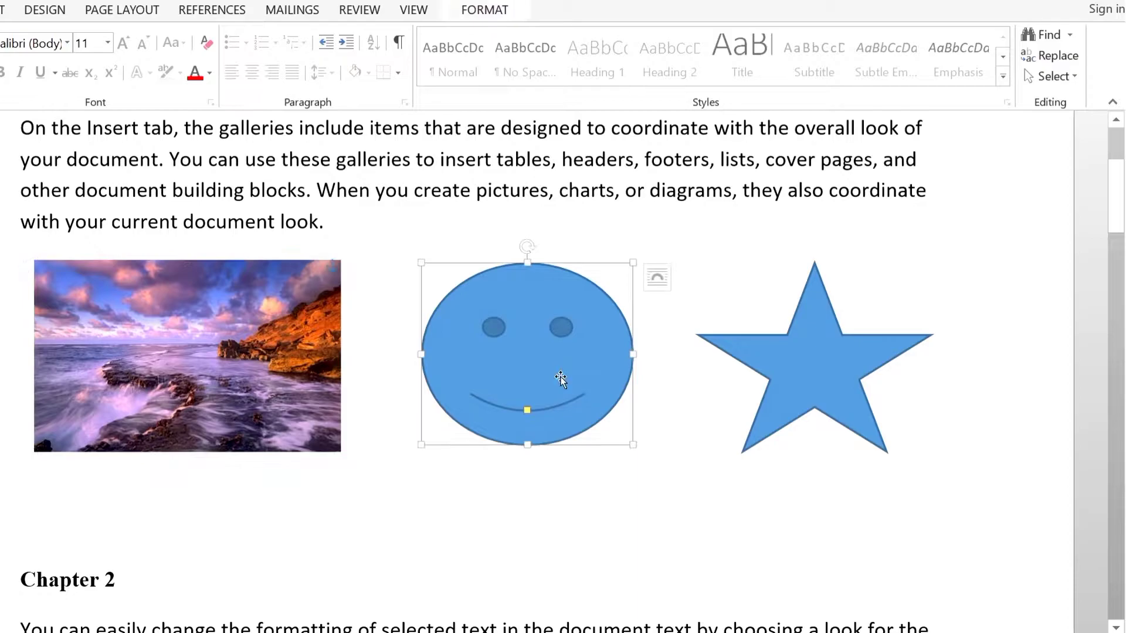
Turn on Select Objects, enclose the picture, smiley face and star in one selection, and move them slightly down and right.
{"action": "left_click", "coordinate": [1052, 76]}
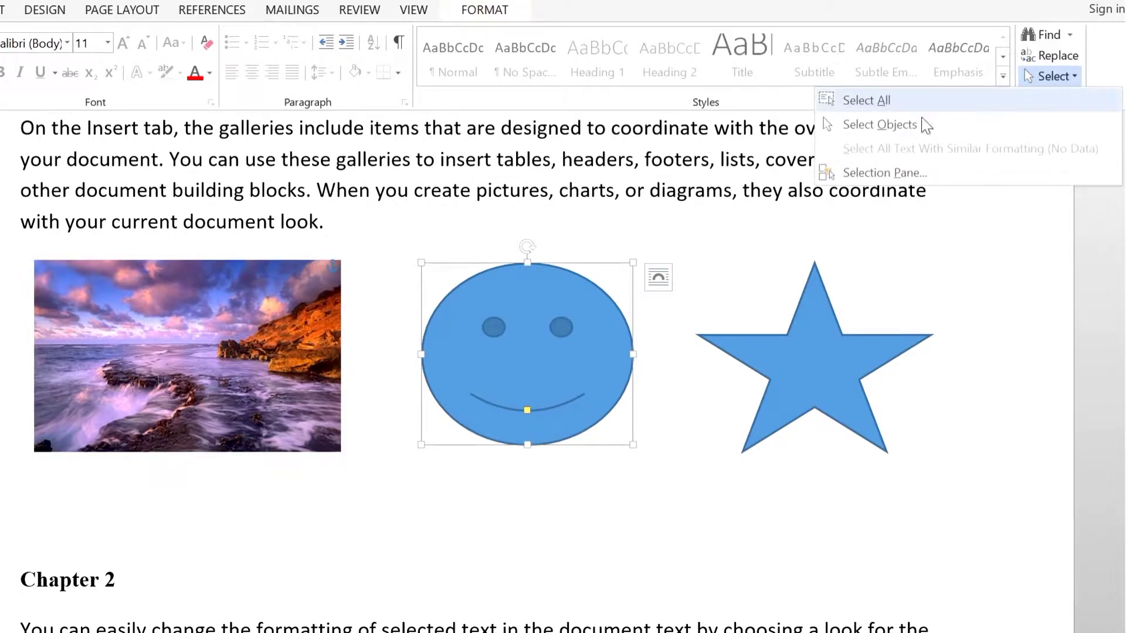
{"action": "left_click", "coordinate": [903, 127]}
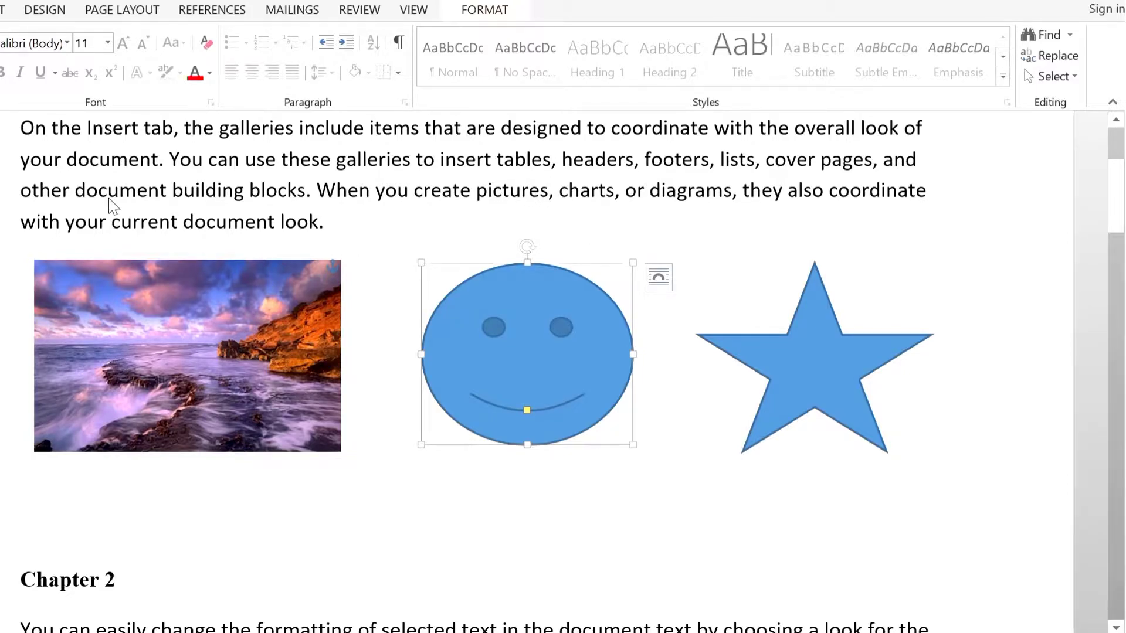
{"action": "left_click_drag", "start_coordinate": [8, 164], "coordinate": [959, 515]}
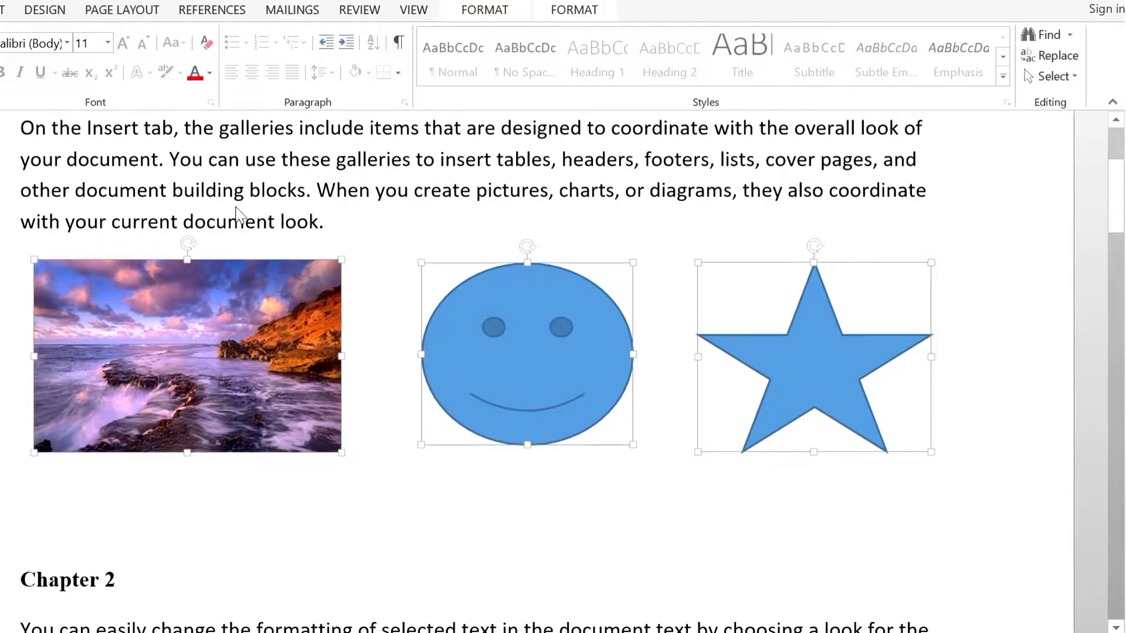
{"action": "left_click_drag", "start_coordinate": [258, 352], "coordinate": [240, 367]}
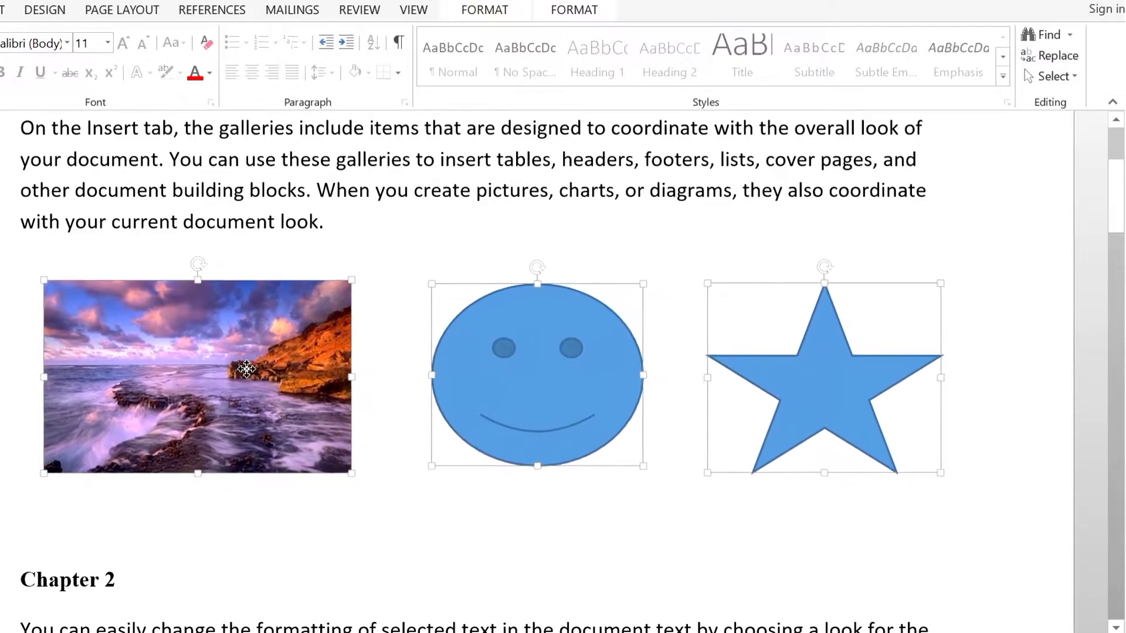
Enclose only the smiley face and the star in a selection box and move them slightly left.
{"action": "mouse_move", "coordinate": [974, 242]}
{"action": "left_mouse_down"}
{"action": "mouse_move", "coordinate": [593, 392]}
{"action": "mouse_move", "coordinate": [538, 445]}
{"action": "mouse_move", "coordinate": [403, 536]}
{"action": "left_mouse_up"}
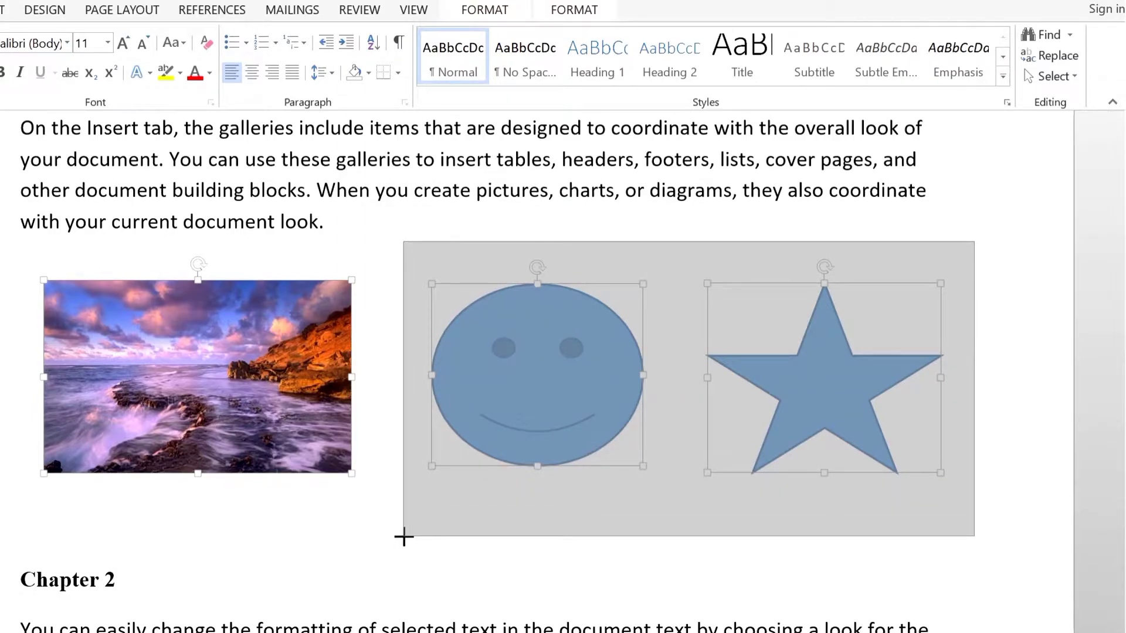
{"action": "left_click_drag", "start_coordinate": [404, 537], "coordinate": [403, 537]}
{"action": "left_click_drag", "start_coordinate": [518, 372], "coordinate": [527, 346]}
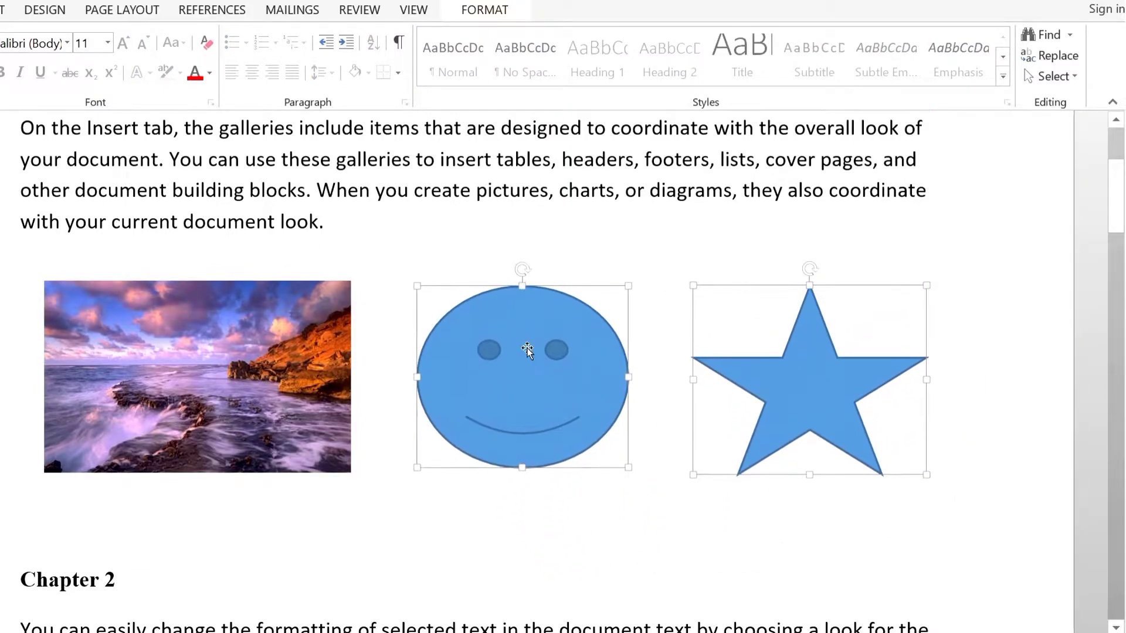
Turn Select Objects back on, enclose only the picture in a selection box, and move it slightly right.
{"action": "left_click_drag", "start_coordinate": [10, 247], "coordinate": [54, 296]}
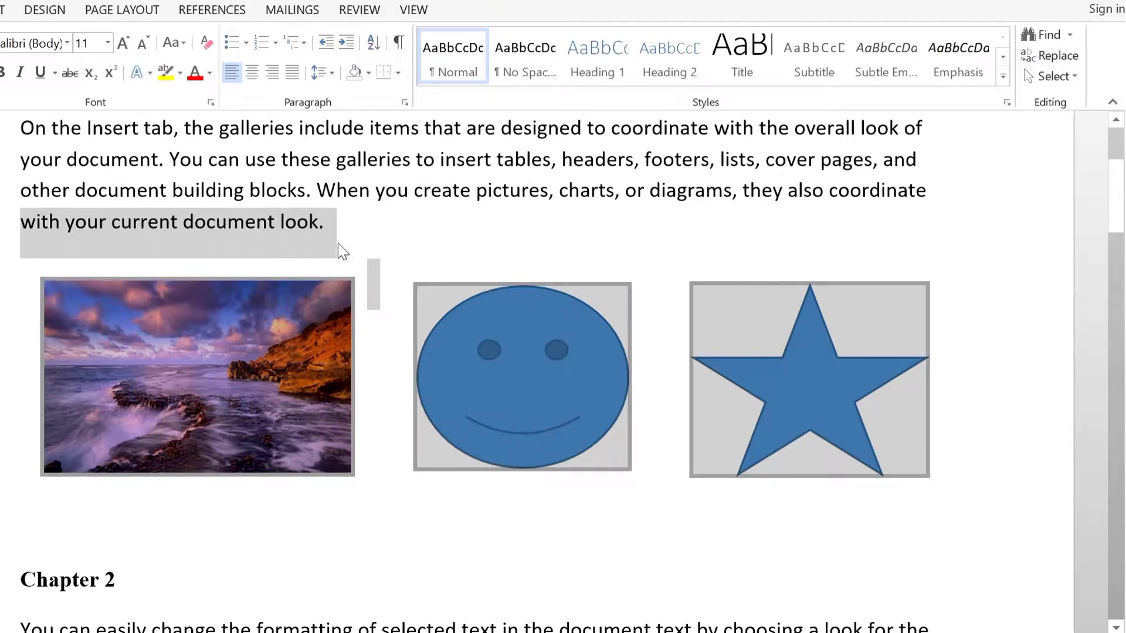
{"action": "left_click", "coordinate": [343, 252]}
{"action": "left_click", "coordinate": [1072, 81]}
{"action": "left_click", "coordinate": [925, 124]}
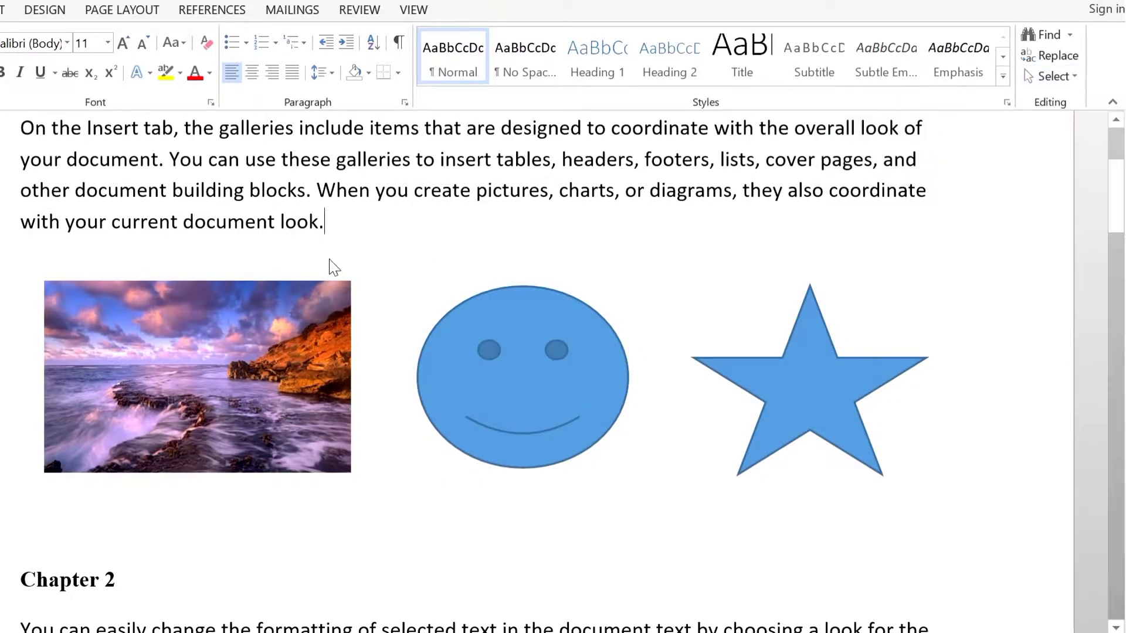
{"action": "left_click_drag", "start_coordinate": [40, 262], "coordinate": [385, 529]}
{"action": "mouse_move", "coordinate": [232, 392]}
{"action": "left_mouse_down"}
{"action": "mouse_move", "coordinate": [301, 327]}
{"action": "mouse_move", "coordinate": [234, 352]}
{"action": "mouse_move", "coordinate": [247, 405]}
{"action": "left_mouse_up"}
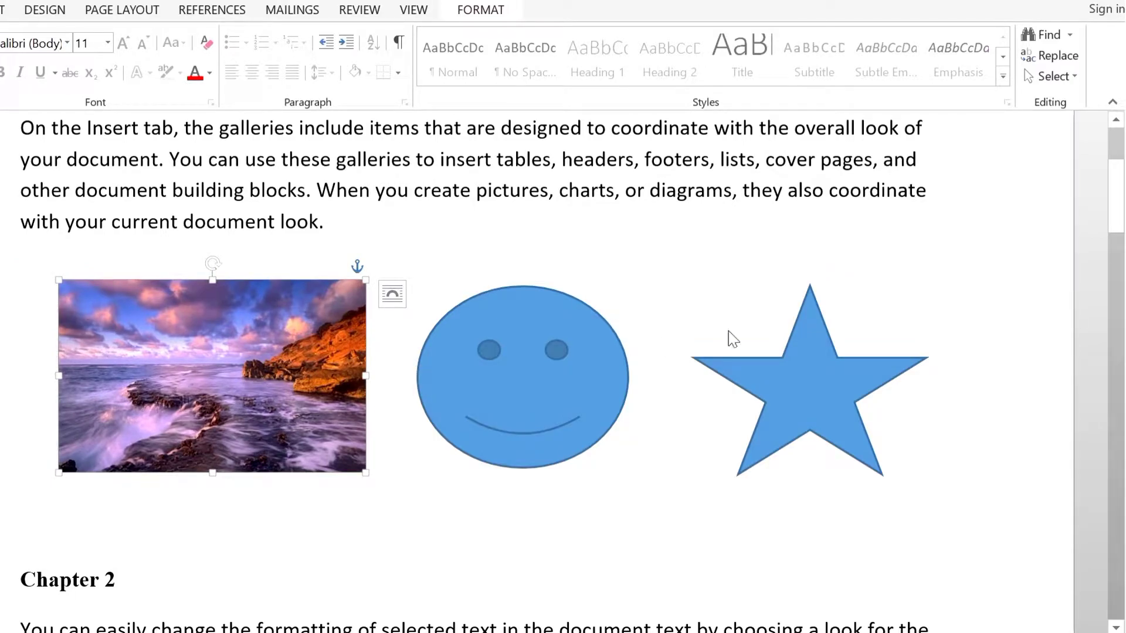
Try to select and drag the sun shape behind the text further down the document, and clear the resulting text selection.
{"action": "left_click_drag", "start_coordinate": [1118, 196], "coordinate": [1123, 437]}
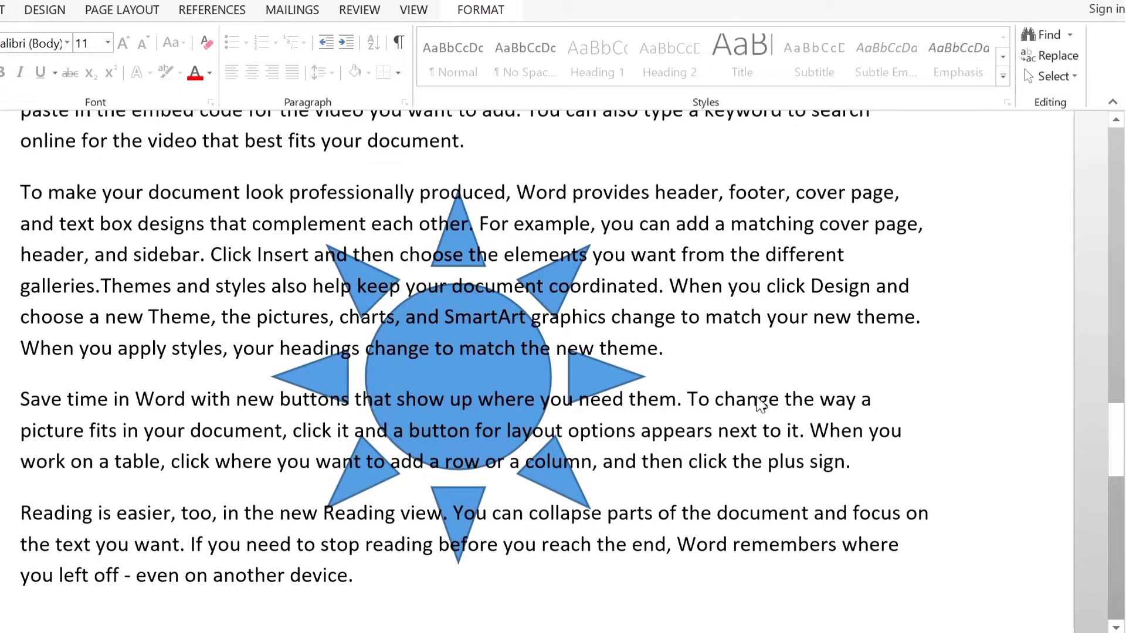
{"action": "left_click", "coordinate": [1066, 77]}
{"action": "left_click", "coordinate": [874, 131]}
{"action": "left_click", "coordinate": [434, 351]}
{"action": "left_click_drag", "start_coordinate": [387, 417], "coordinate": [356, 404]}
{"action": "left_click", "coordinate": [444, 256]}
{"action": "left_click_drag", "start_coordinate": [381, 273], "coordinate": [591, 463]}
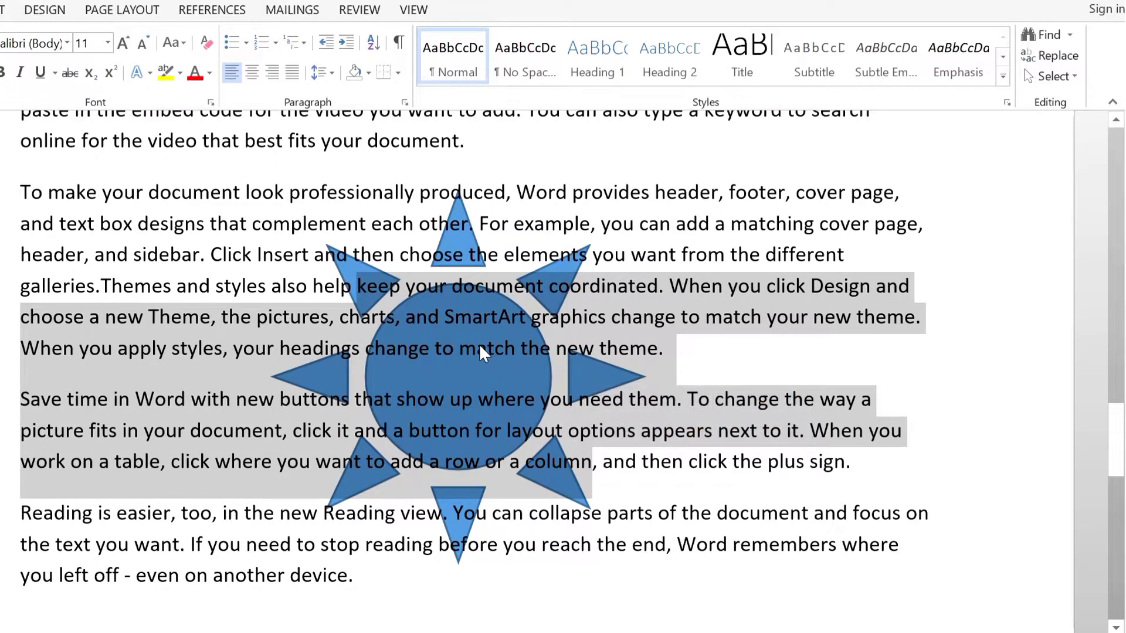
{"action": "left_click", "coordinate": [453, 348]}
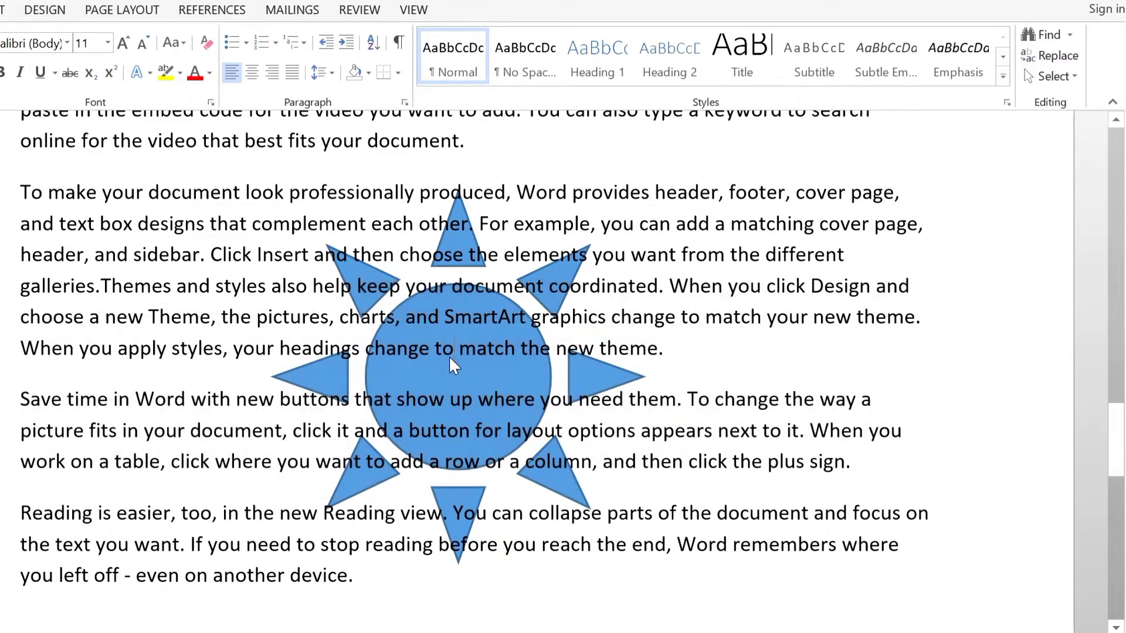
Use Select Objects to select the sun shape behind the text, move it slightly up and left, and deselect it.
{"action": "left_click", "coordinate": [1053, 76]}
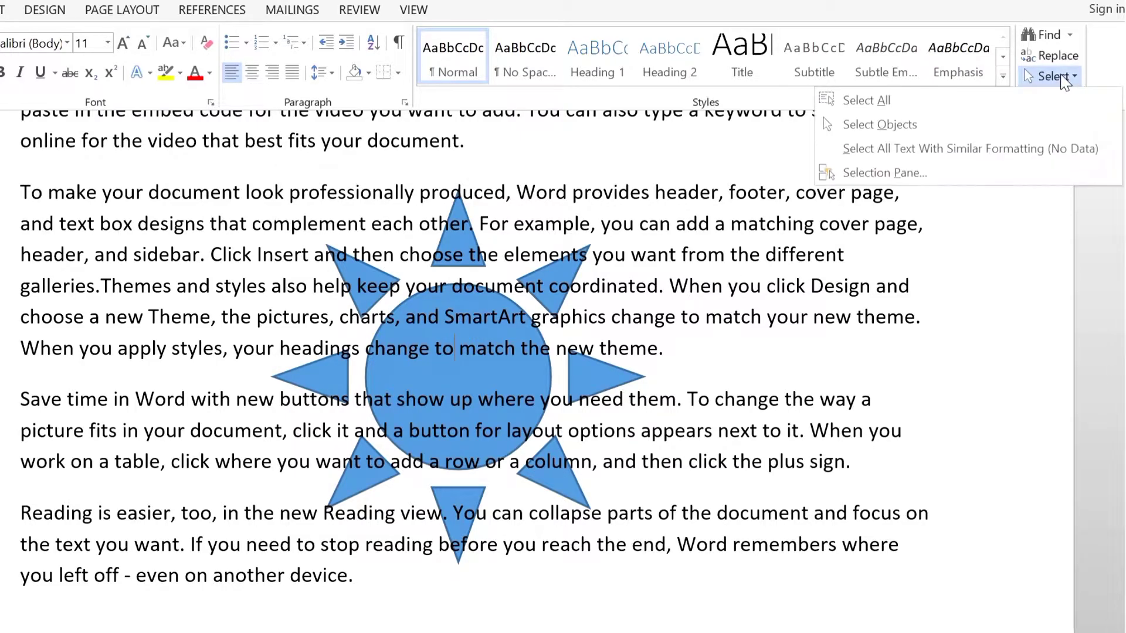
{"action": "left_click", "coordinate": [885, 125]}
{"action": "left_click", "coordinate": [451, 343]}
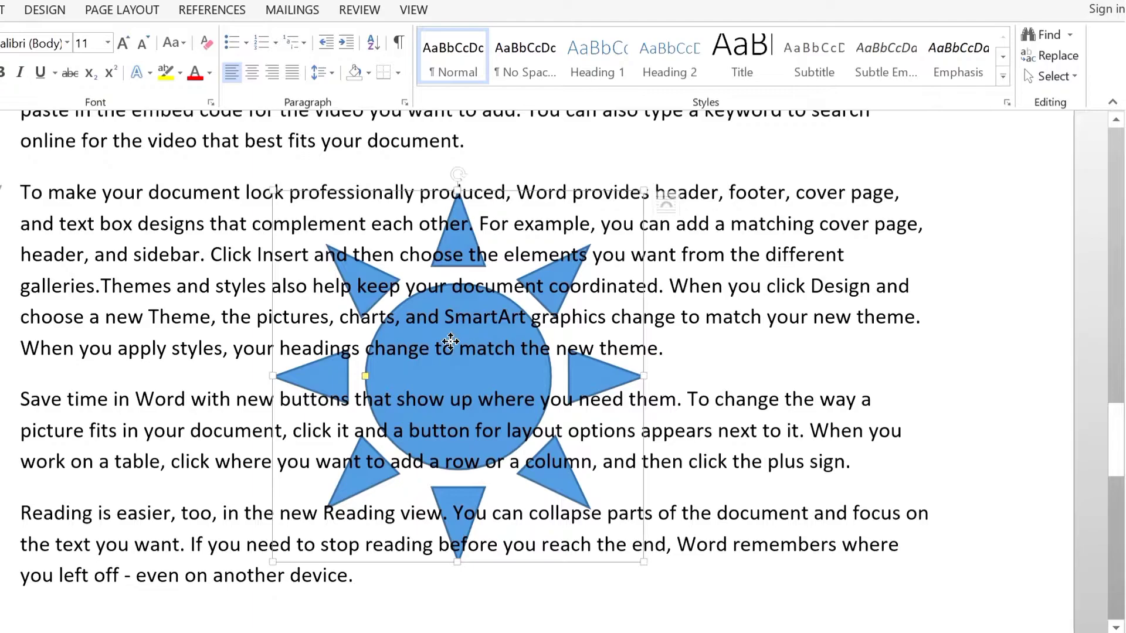
{"action": "mouse_move", "coordinate": [474, 364]}
{"action": "left_mouse_down"}
{"action": "mouse_move", "coordinate": [548, 367]}
{"action": "mouse_move", "coordinate": [659, 331]}
{"action": "mouse_move", "coordinate": [404, 376]}
{"action": "mouse_move", "coordinate": [161, 276]}
{"action": "mouse_move", "coordinate": [399, 351]}
{"action": "mouse_move", "coordinate": [616, 380]}
{"action": "mouse_move", "coordinate": [400, 333]}
{"action": "mouse_move", "coordinate": [390, 341]}
{"action": "mouse_move", "coordinate": [766, 374]}
{"action": "mouse_move", "coordinate": [847, 460]}
{"action": "mouse_move", "coordinate": [829, 438]}
{"action": "mouse_move", "coordinate": [505, 341]}
{"action": "mouse_move", "coordinate": [504, 351]}
{"action": "mouse_move", "coordinate": [462, 364]}
{"action": "left_mouse_up"}
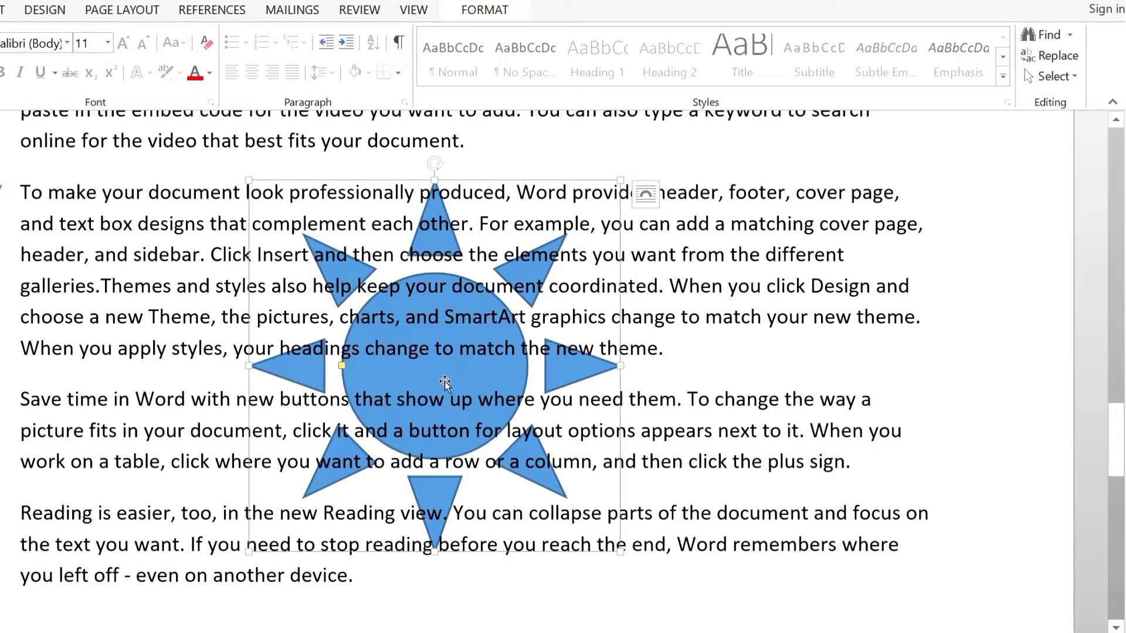
{"action": "left_click_drag", "start_coordinate": [746, 257], "coordinate": [818, 291]}
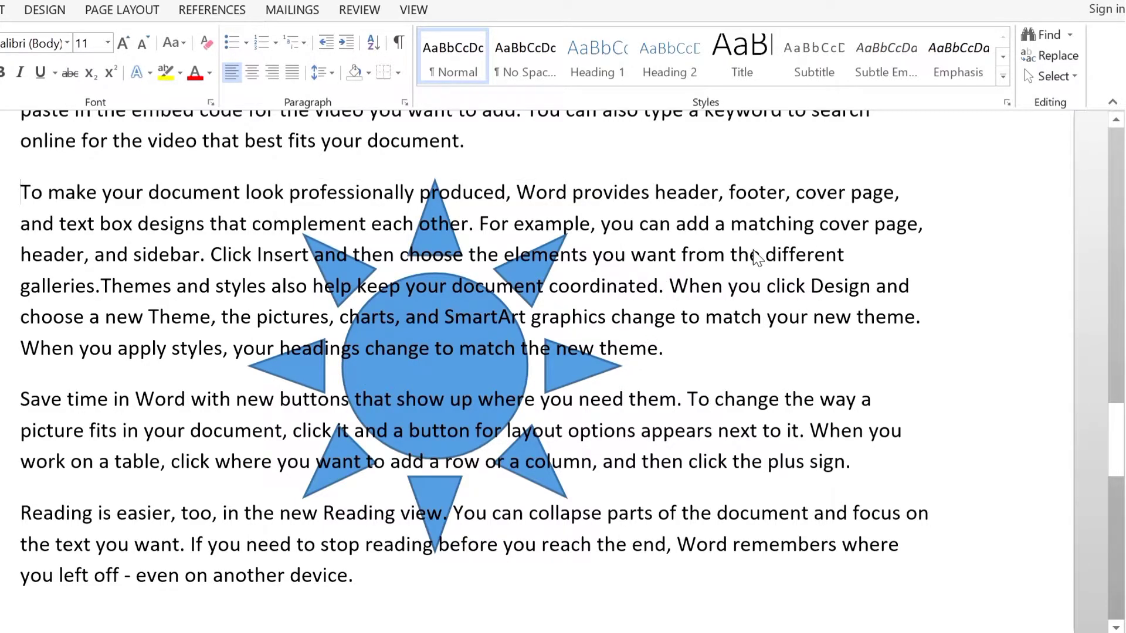
Turn off Select Objects and test normal text selection in the paragraph over the sun shape.
{"action": "left_click", "coordinate": [1051, 78]}
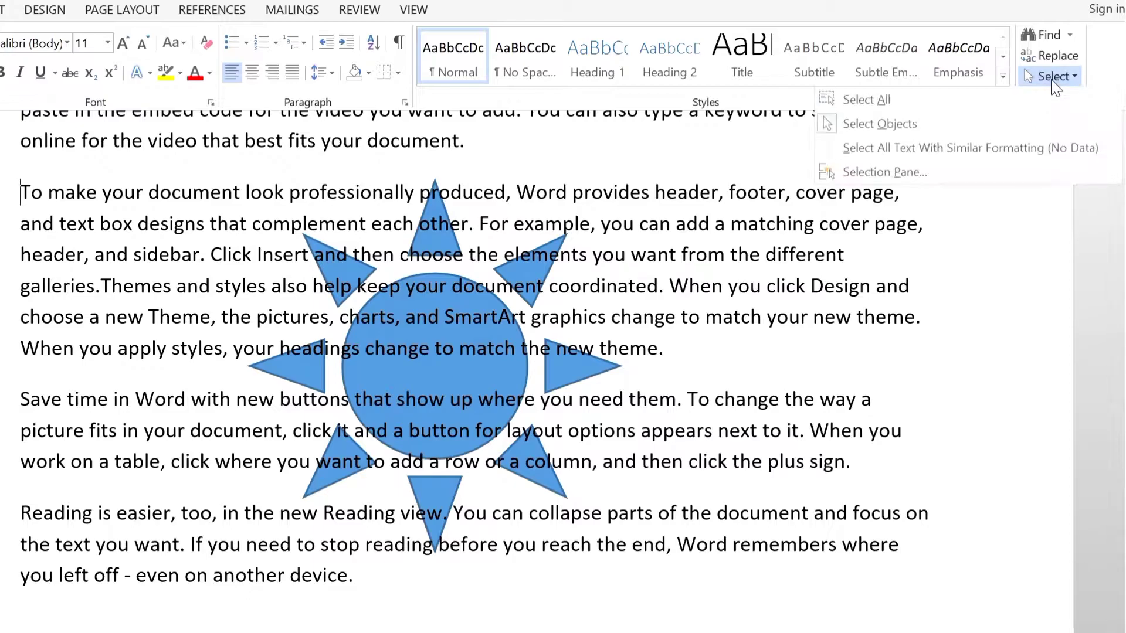
{"action": "left_click", "coordinate": [867, 125]}
{"action": "left_click_drag", "start_coordinate": [639, 224], "coordinate": [797, 333]}
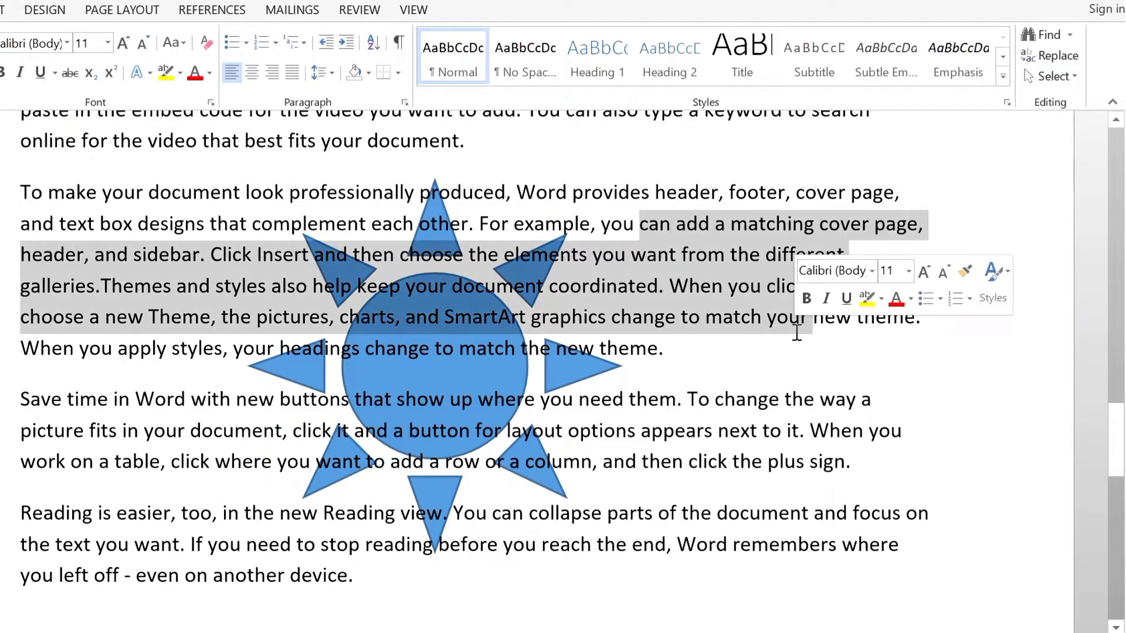
{"action": "left_click", "coordinate": [671, 275]}
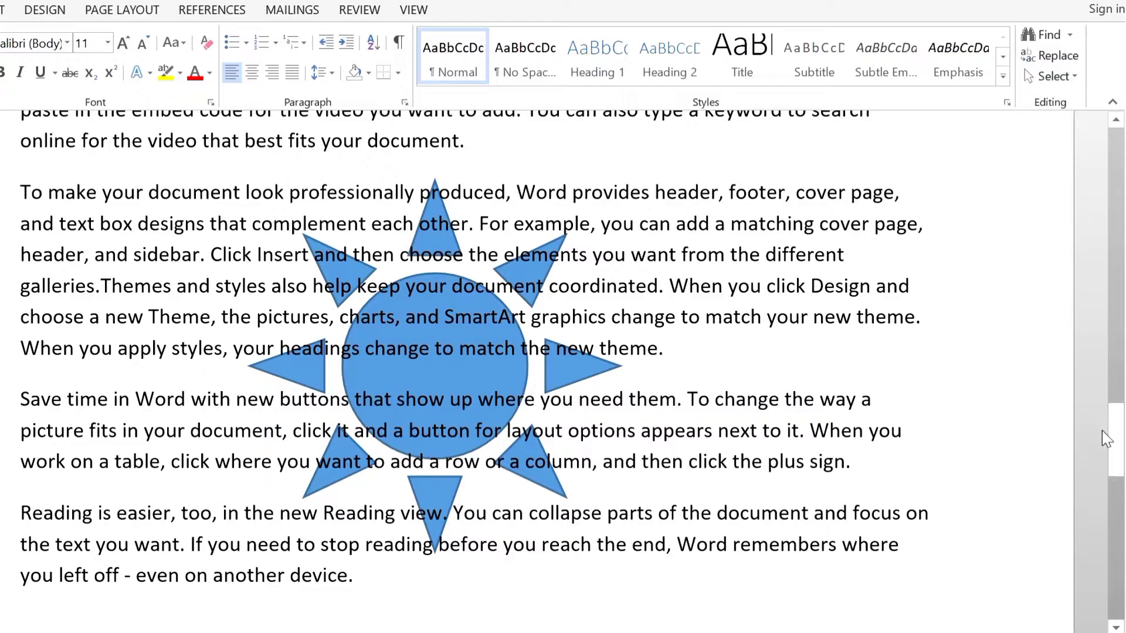
Look over the available selection commands and compare the formatting of the Chapter 1 heading with its first paragraph.
{"action": "left_click", "coordinate": [1050, 76]}
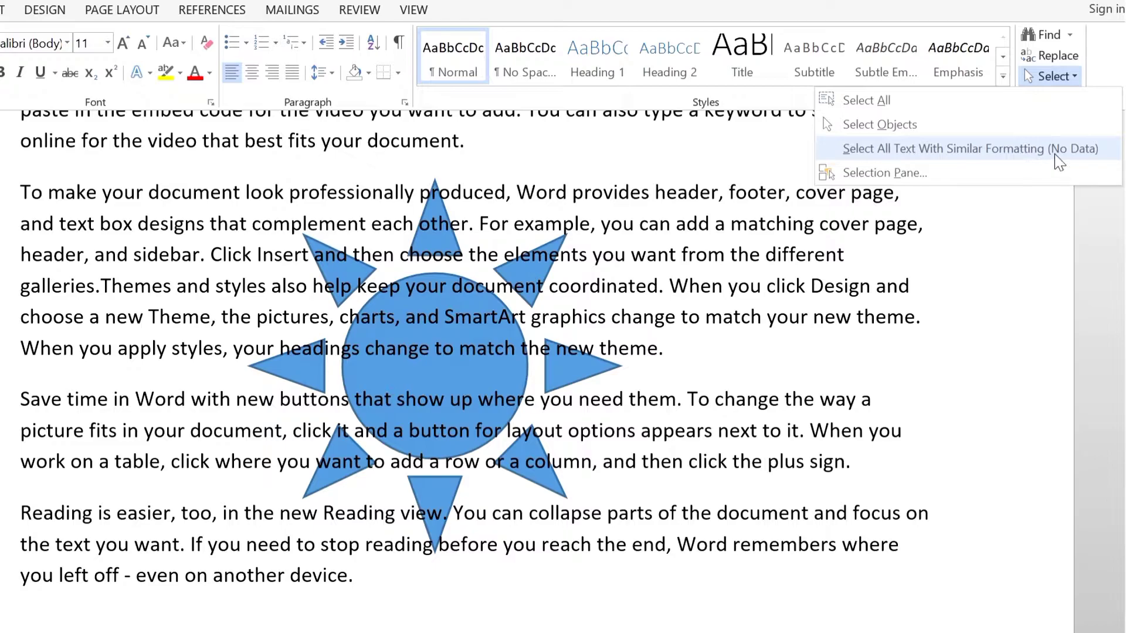
{"action": "left_click", "coordinate": [543, 347]}
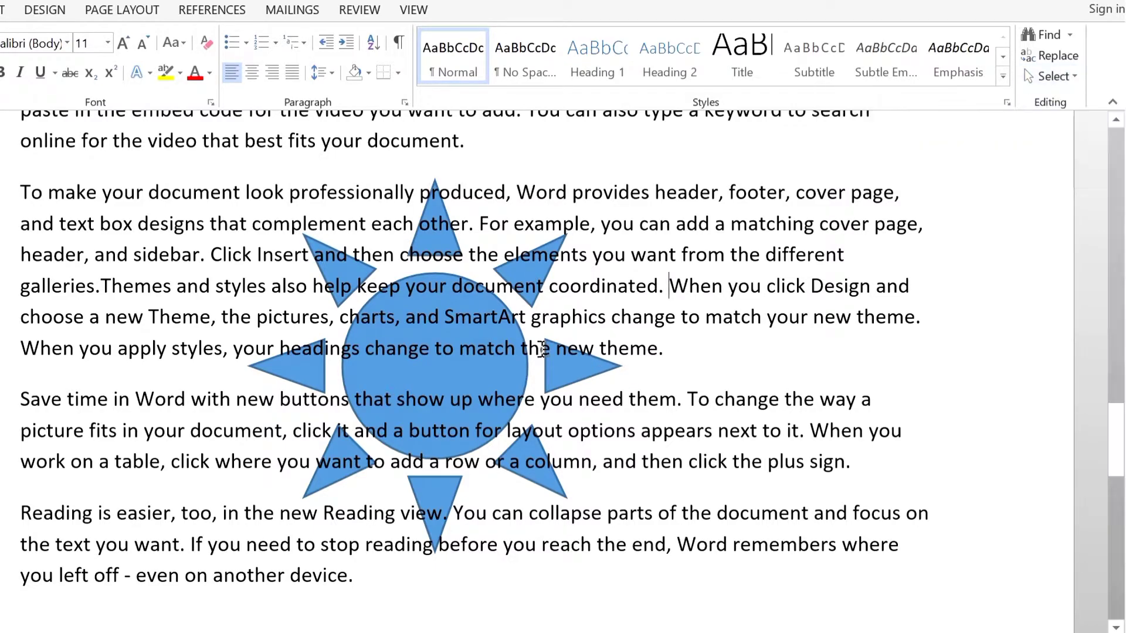
{"action": "left_click_drag", "start_coordinate": [1122, 484], "coordinate": [1089, 199]}
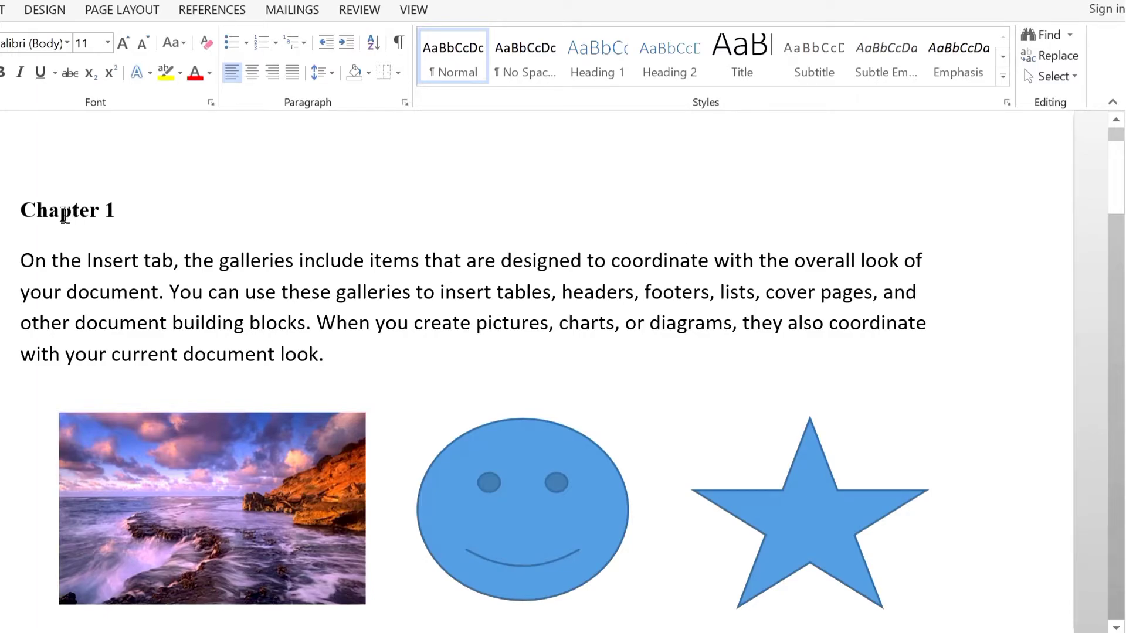
{"action": "mouse_move", "coordinate": [1116, 171]}
{"action": "left_mouse_down"}
{"action": "mouse_move", "coordinate": [1116, 268]}
{"action": "mouse_move", "coordinate": [1118, 176]}
{"action": "left_mouse_up"}
{"action": "left_click_drag", "start_coordinate": [22, 261], "coordinate": [208, 293]}
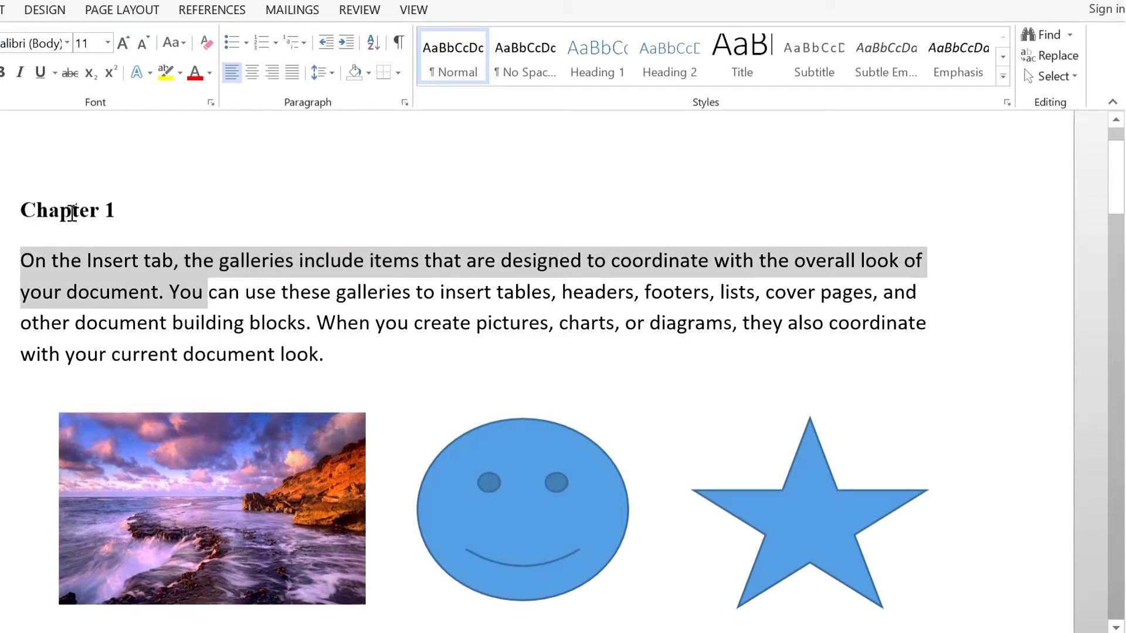
{"action": "left_click", "coordinate": [71, 211]}
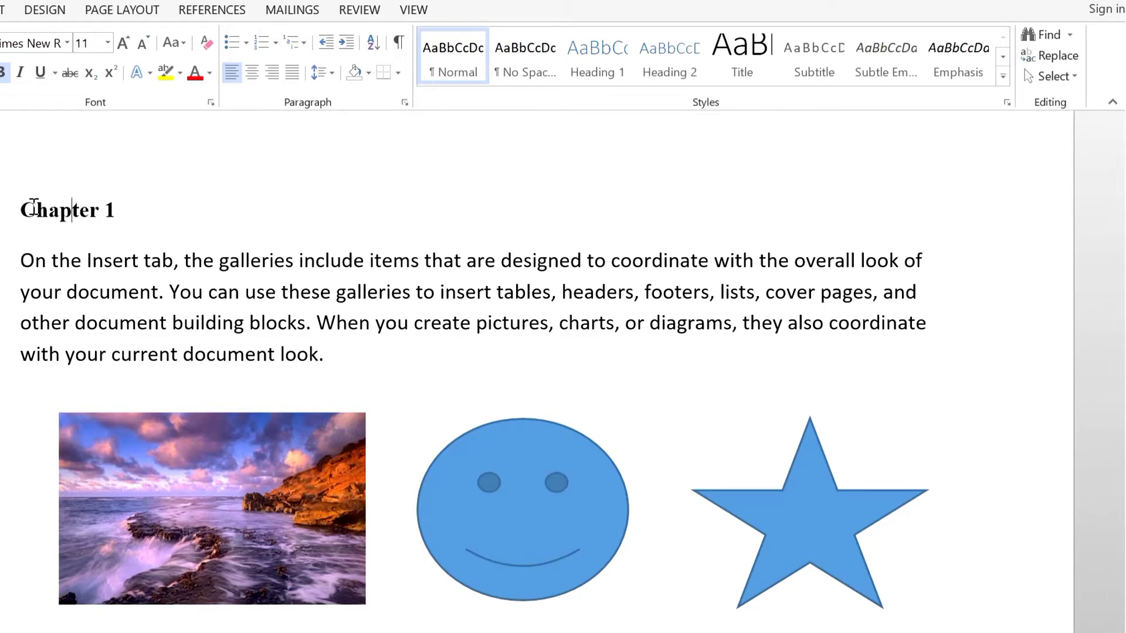
Color only the Chapter 1 heading red and undo the color change.
{"action": "left_click_drag", "start_coordinate": [22, 210], "coordinate": [111, 210]}
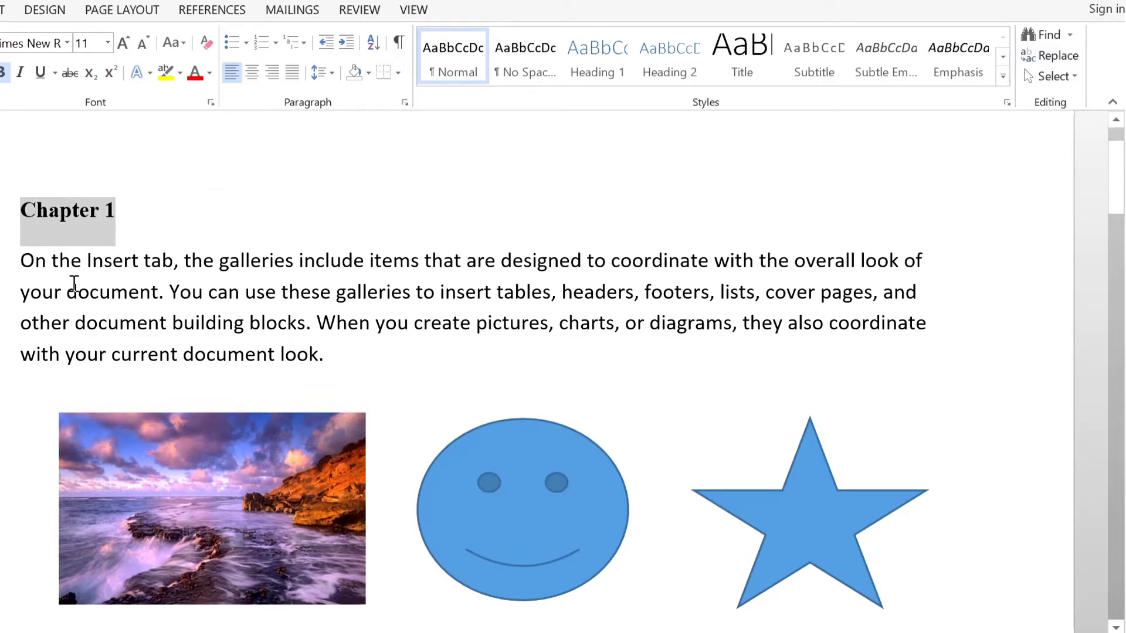
{"action": "left_click", "coordinate": [195, 73]}
{"action": "left_click", "coordinate": [121, 303]}
{"action": "left_click_drag", "start_coordinate": [1111, 189], "coordinate": [1112, 165]}
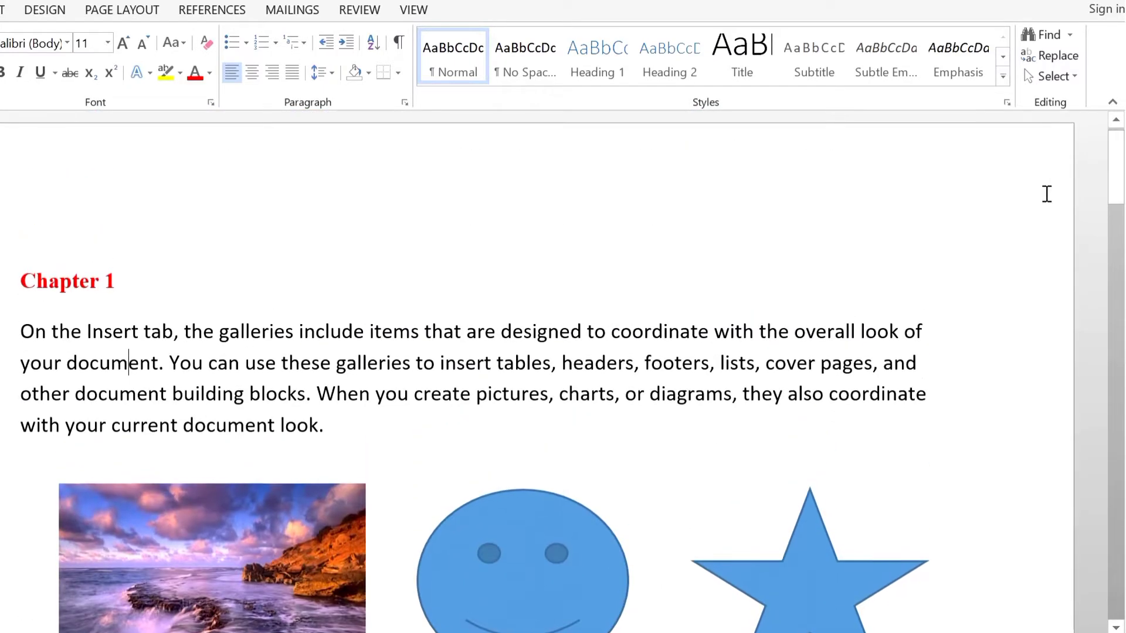
{"action": "triple_click", "coordinate": [185, 315]}
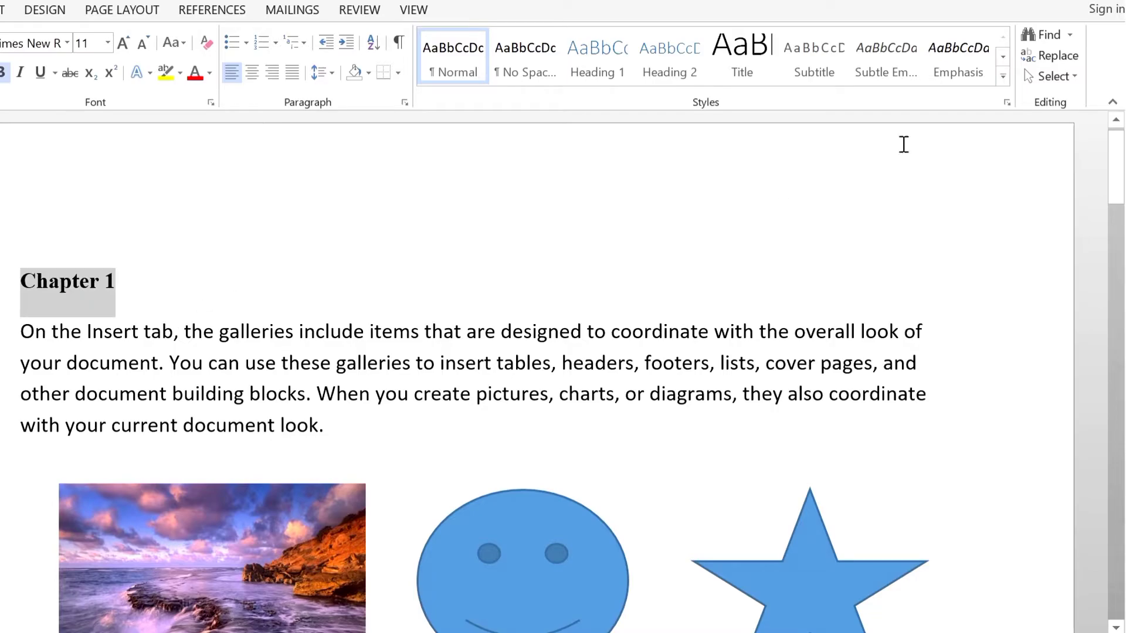
{"action": "left_click", "coordinate": [1060, 82]}
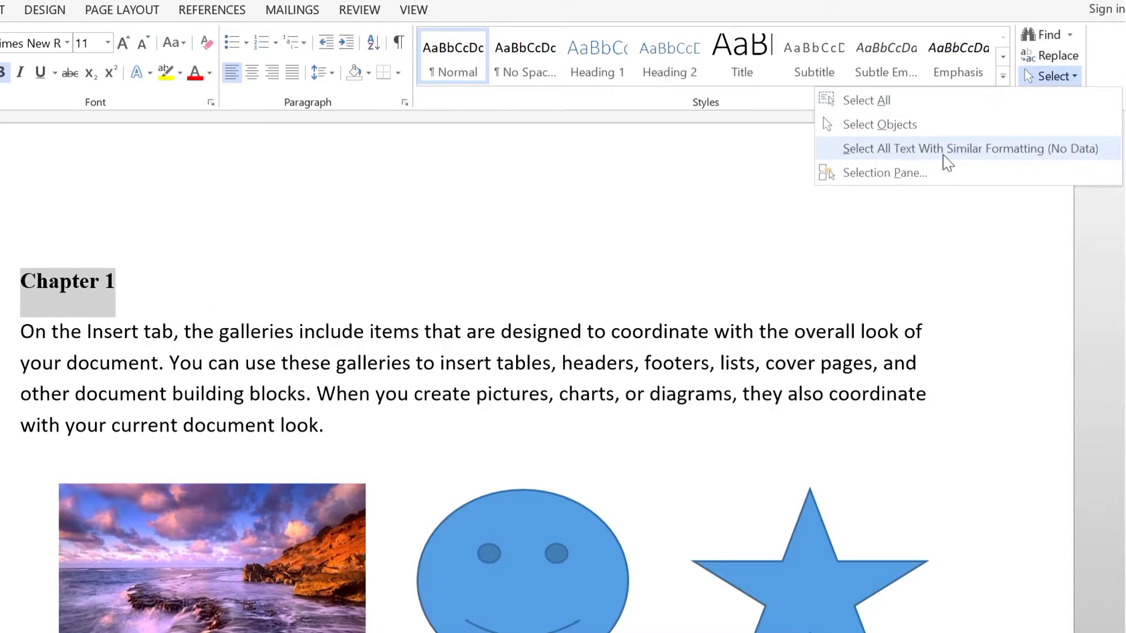
{"action": "left_click", "coordinate": [80, 368]}
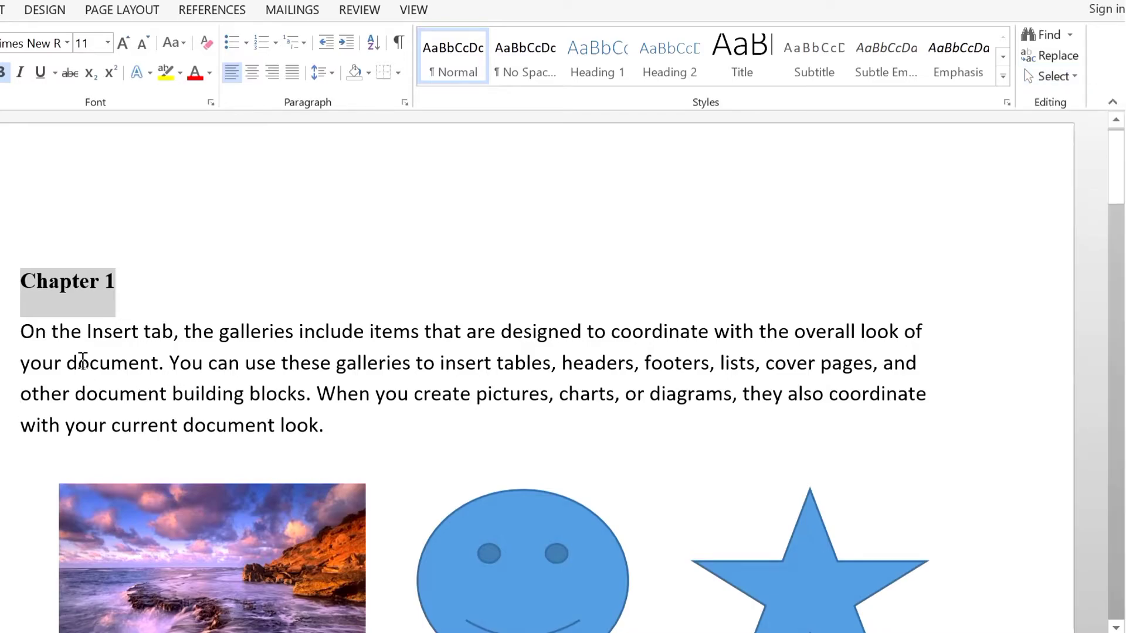
{"action": "left_click", "coordinate": [79, 365]}
{"action": "left_click", "coordinate": [61, 283]}
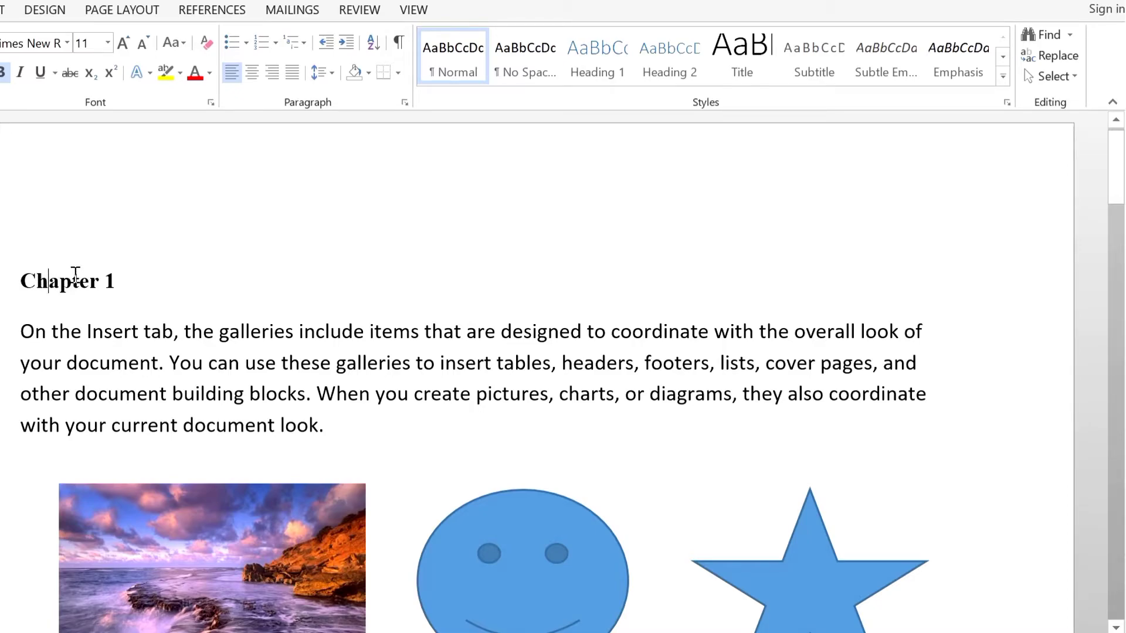
{"action": "left_click", "coordinate": [69, 286]}
Select all text formatted like the Chapter 1 heading and check the selected headings of the other chapters.
{"action": "left_click_drag", "start_coordinate": [26, 281], "coordinate": [115, 281]}
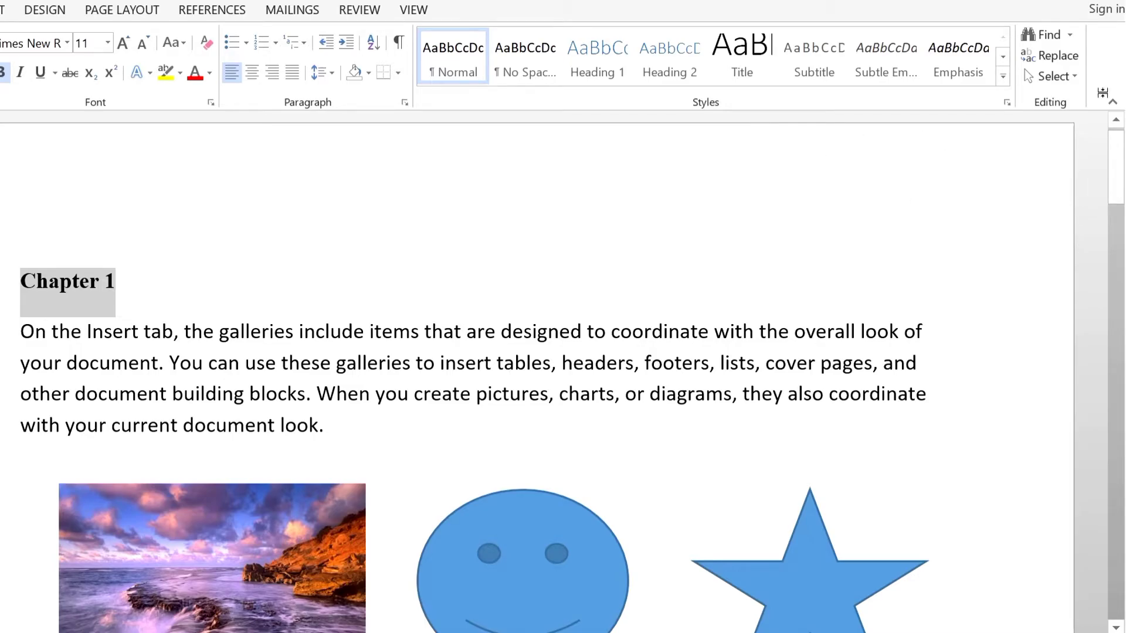
{"action": "left_click", "coordinate": [1077, 83]}
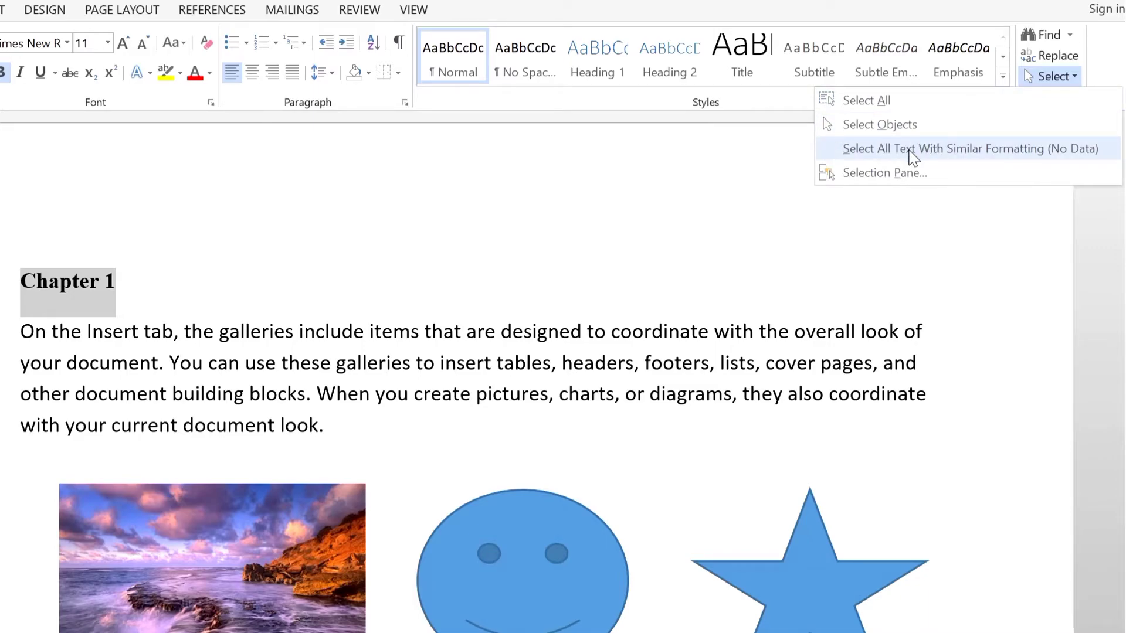
{"action": "left_click", "coordinate": [913, 153]}
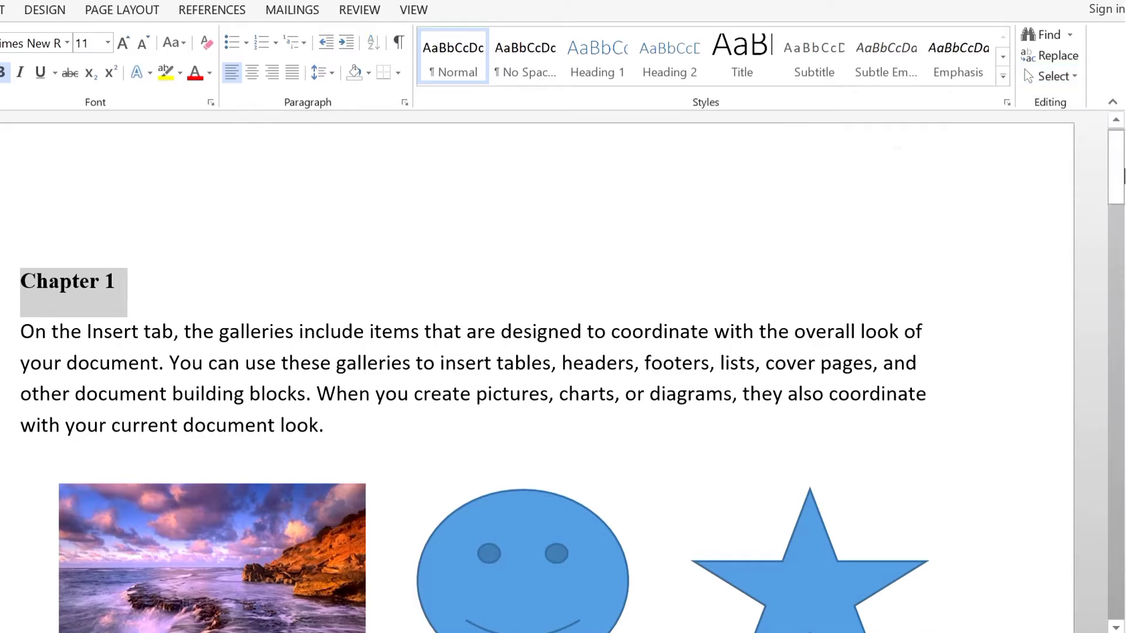
{"action": "left_click_drag", "start_coordinate": [1123, 170], "coordinate": [1123, 263]}
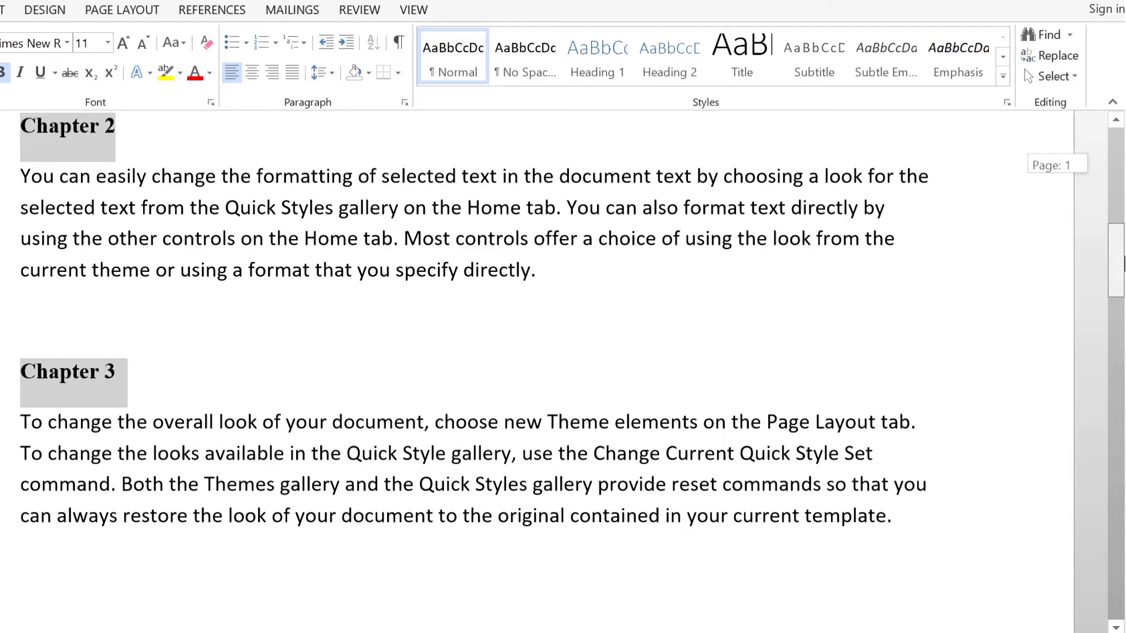
{"action": "left_click_drag", "start_coordinate": [1124, 264], "coordinate": [1123, 169]}
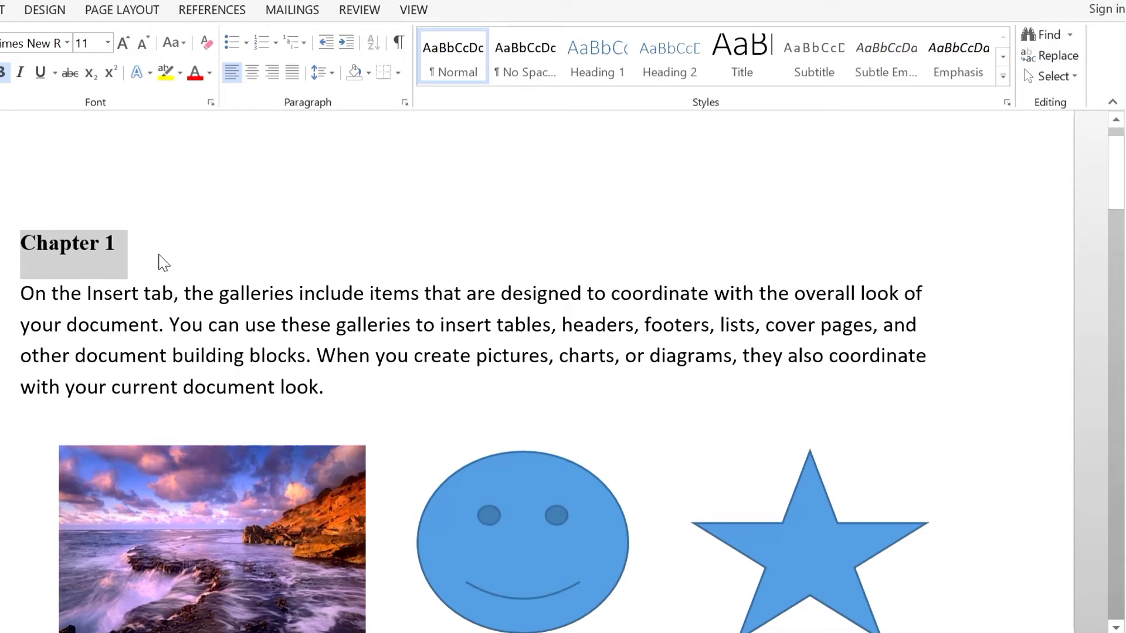
Set the font color of all selected chapter headings to standard red and check them through the document.
{"action": "left_click", "coordinate": [210, 73]}
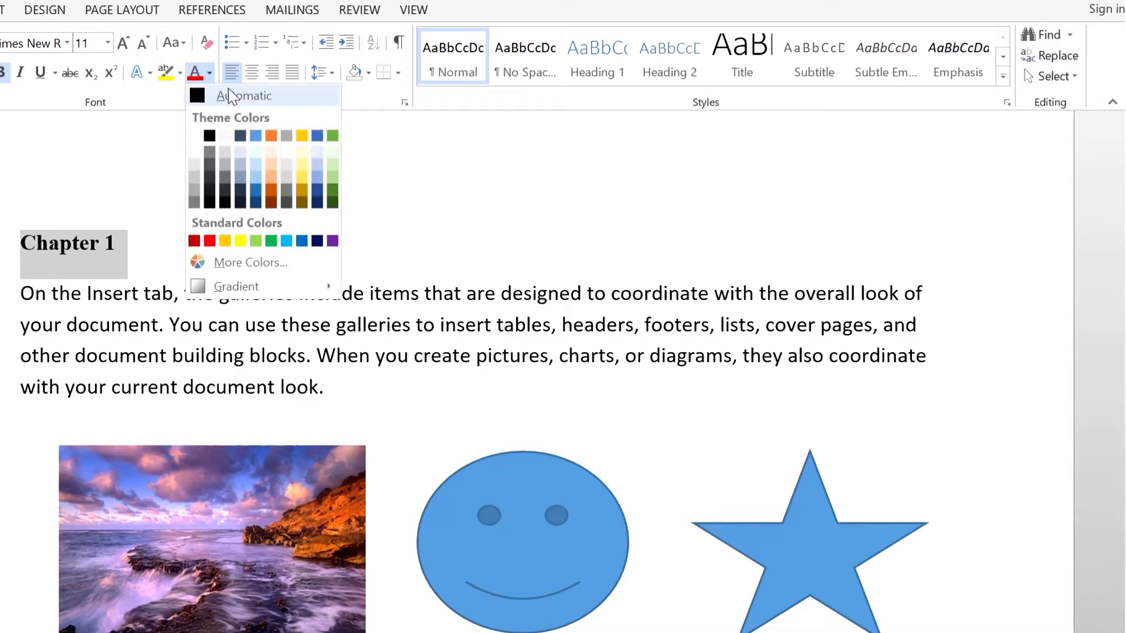
{"action": "left_click", "coordinate": [210, 241]}
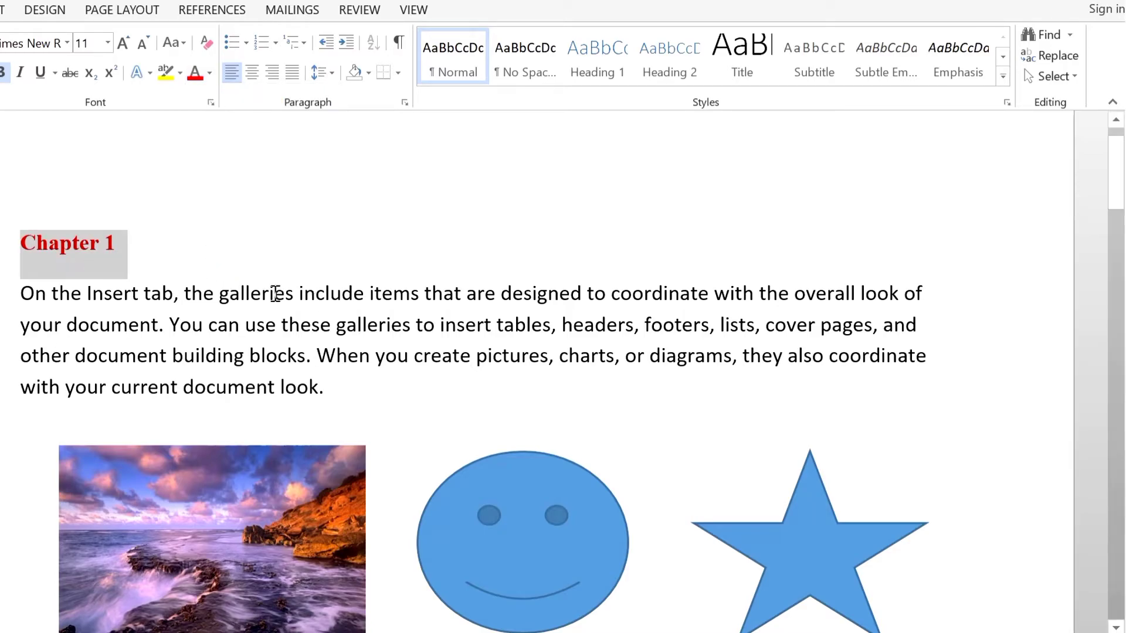
{"action": "left_click", "coordinate": [144, 296]}
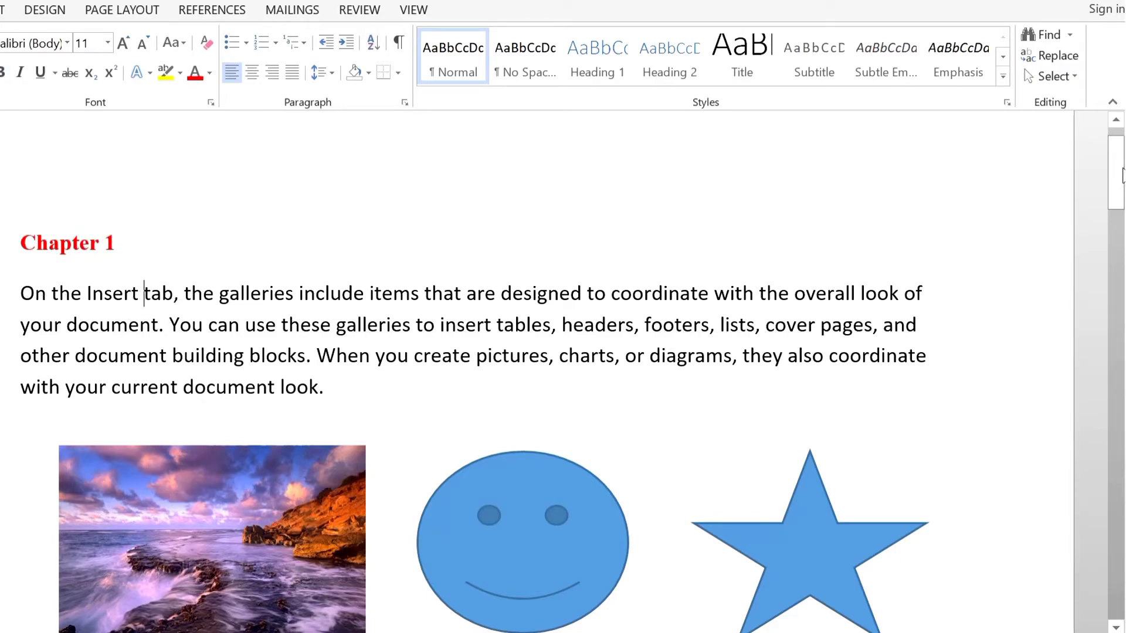
{"action": "left_click_drag", "start_coordinate": [1121, 176], "coordinate": [1122, 260]}
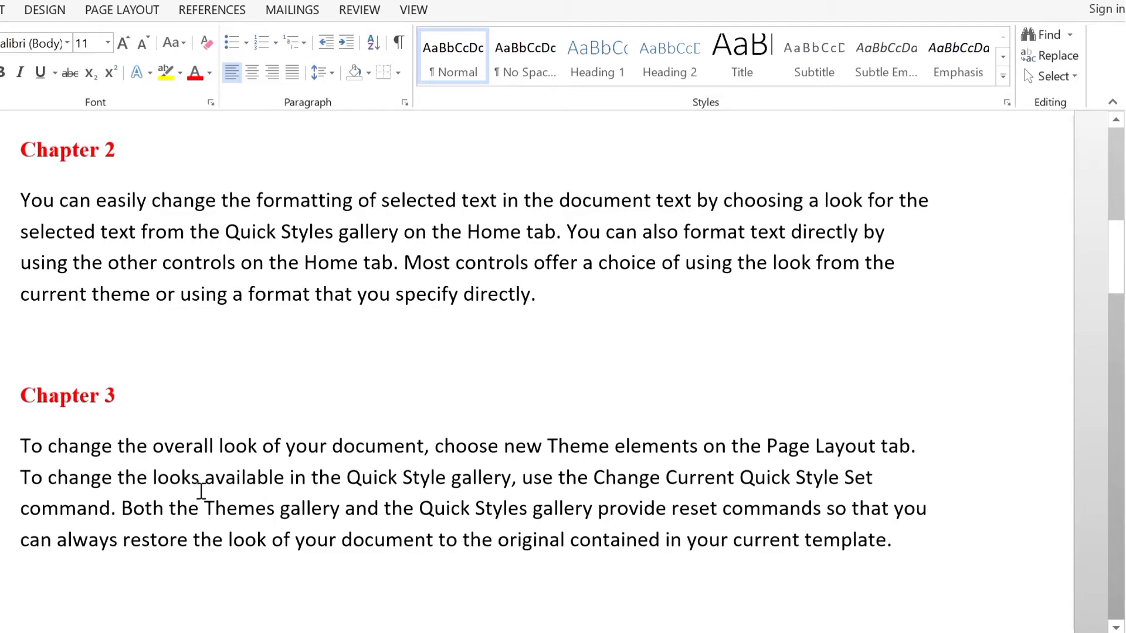
Open the Selection pane listing the shapes and picture on the Chapter 1 page.
{"action": "left_click", "coordinate": [1050, 76]}
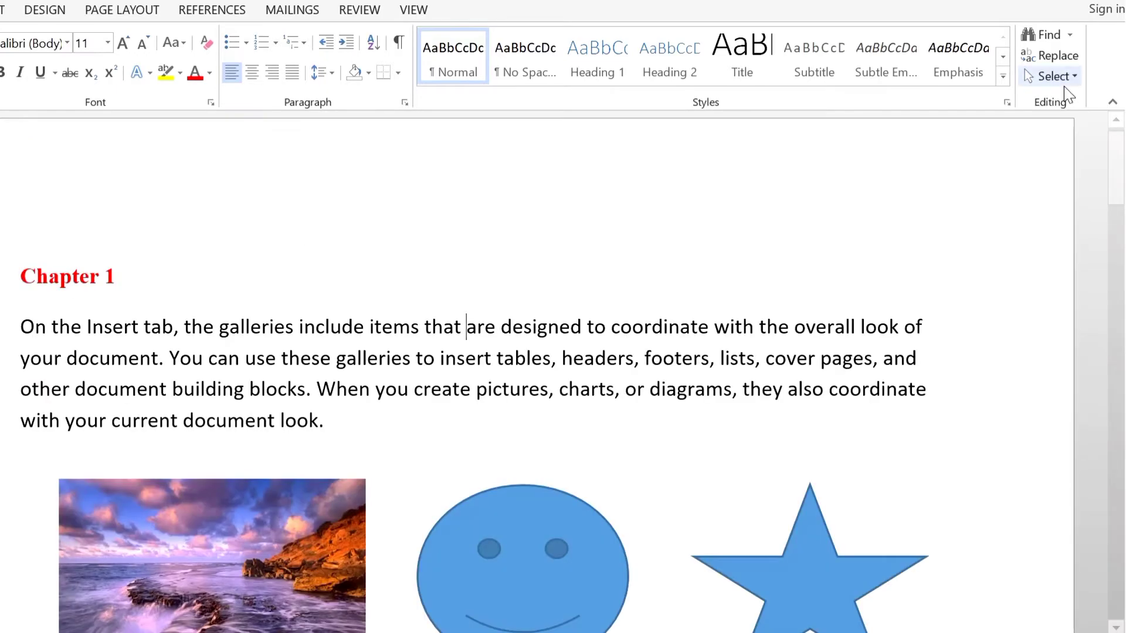
{"action": "left_click", "coordinate": [1064, 84]}
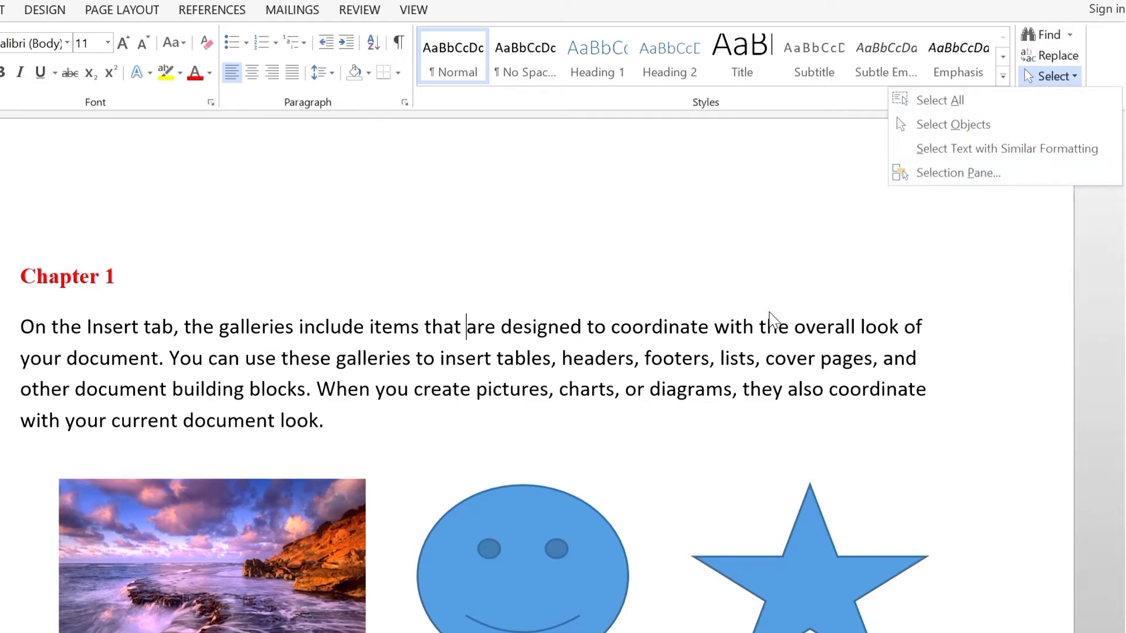
{"action": "left_click", "coordinate": [947, 175]}
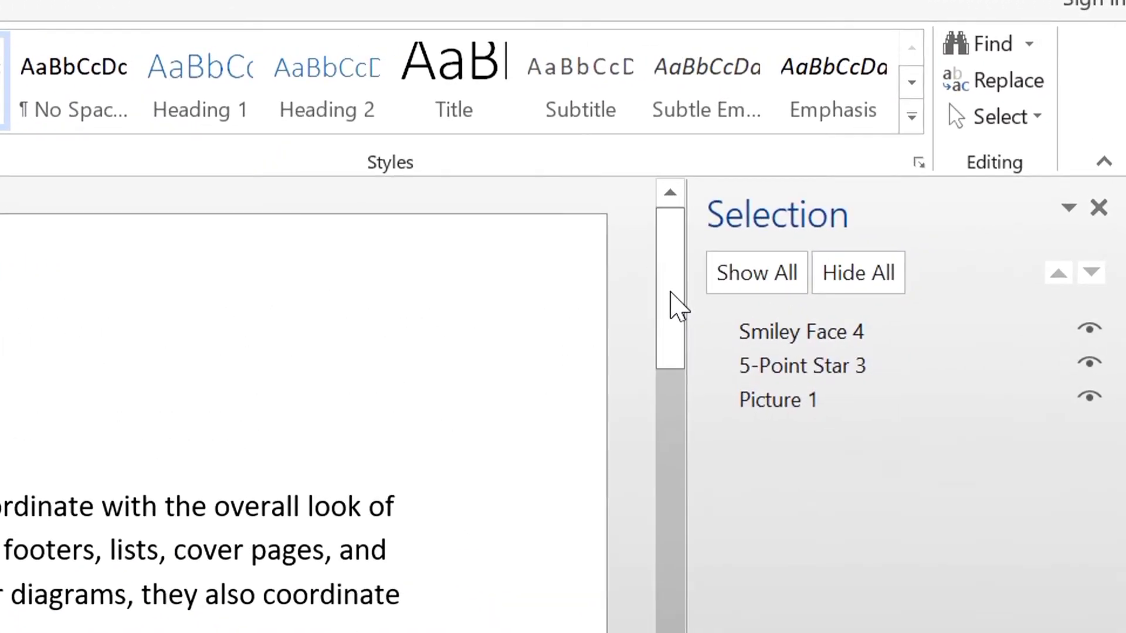
{"action": "mouse_move", "coordinate": [675, 305]}
{"action": "left_mouse_down"}
{"action": "mouse_move", "coordinate": [682, 332]}
{"action": "mouse_move", "coordinate": [678, 284]}
{"action": "left_mouse_up"}
Hide Smiley Face 4 on the page and show it again.
{"action": "left_click", "coordinate": [812, 333]}
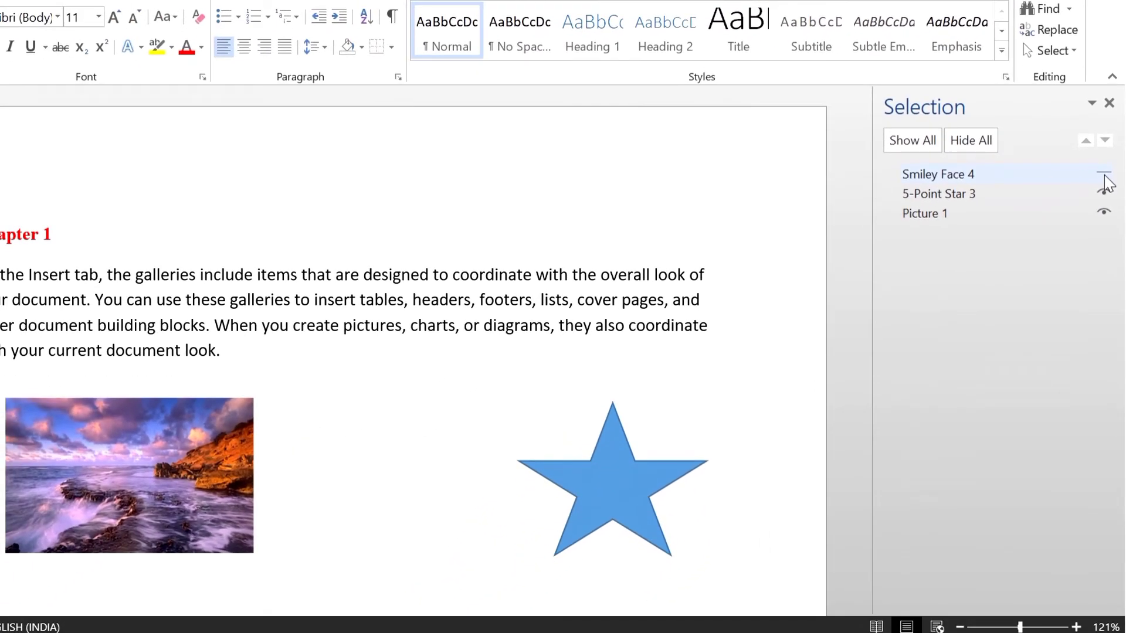
{"action": "left_click", "coordinate": [1091, 331]}
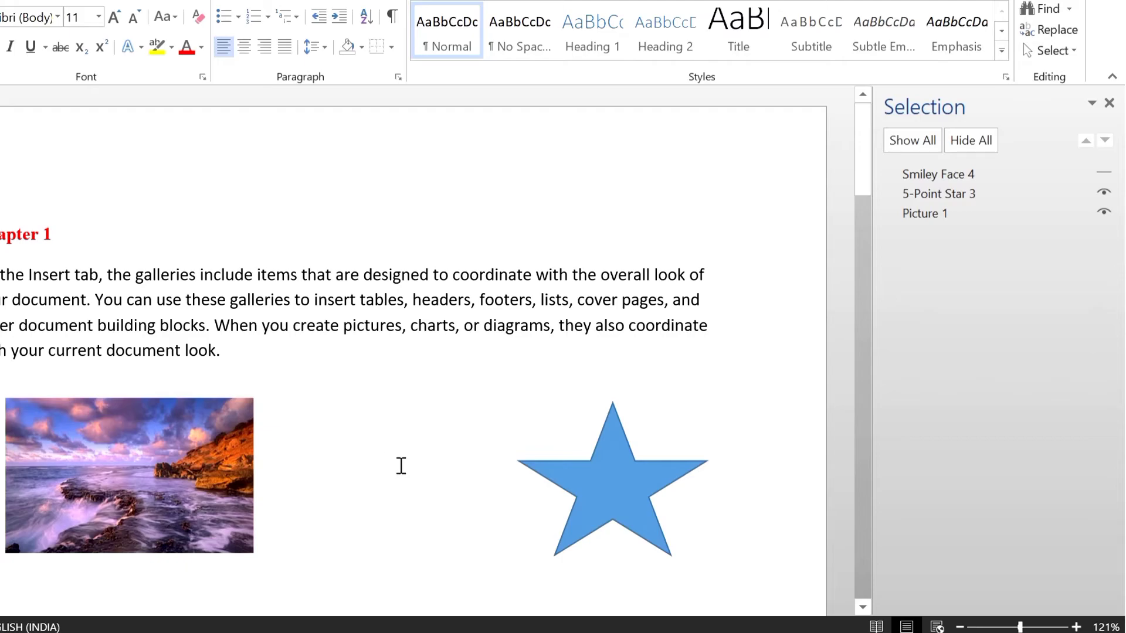
{"action": "left_click", "coordinate": [1104, 175]}
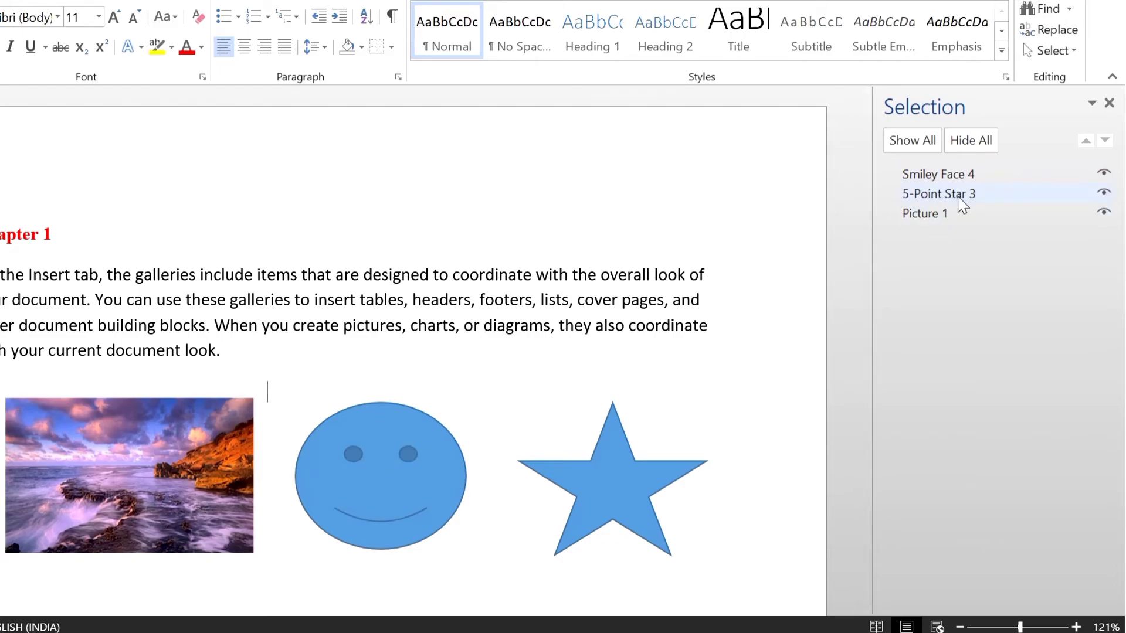
Select the star shape on the page and hide 5-Point Star 3.
{"action": "left_click", "coordinate": [607, 474]}
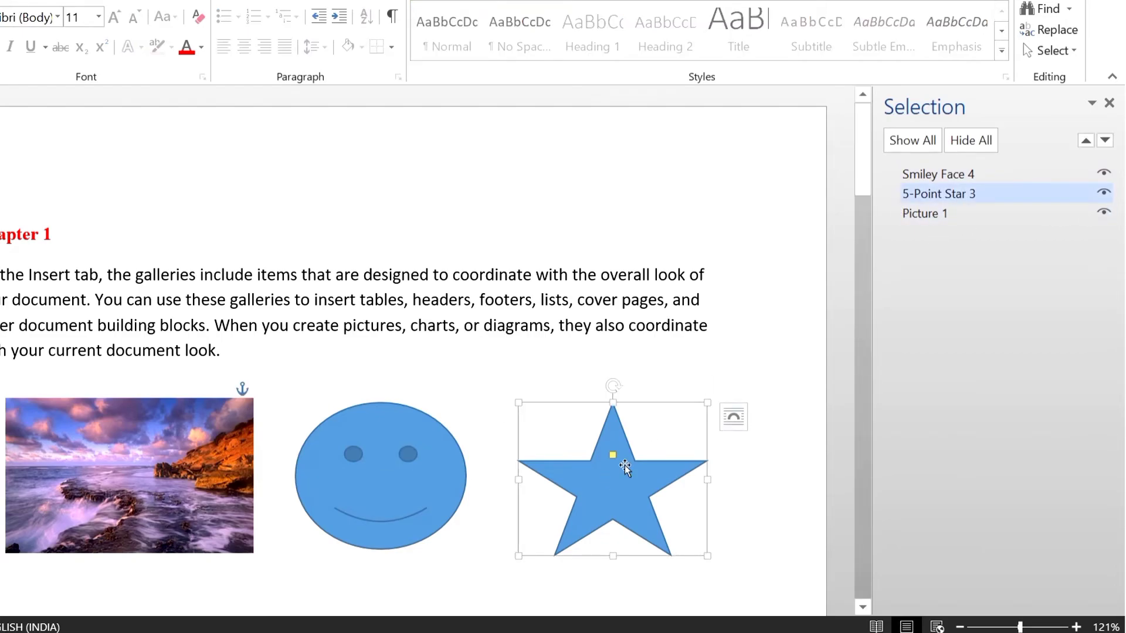
{"action": "left_click", "coordinate": [1103, 194]}
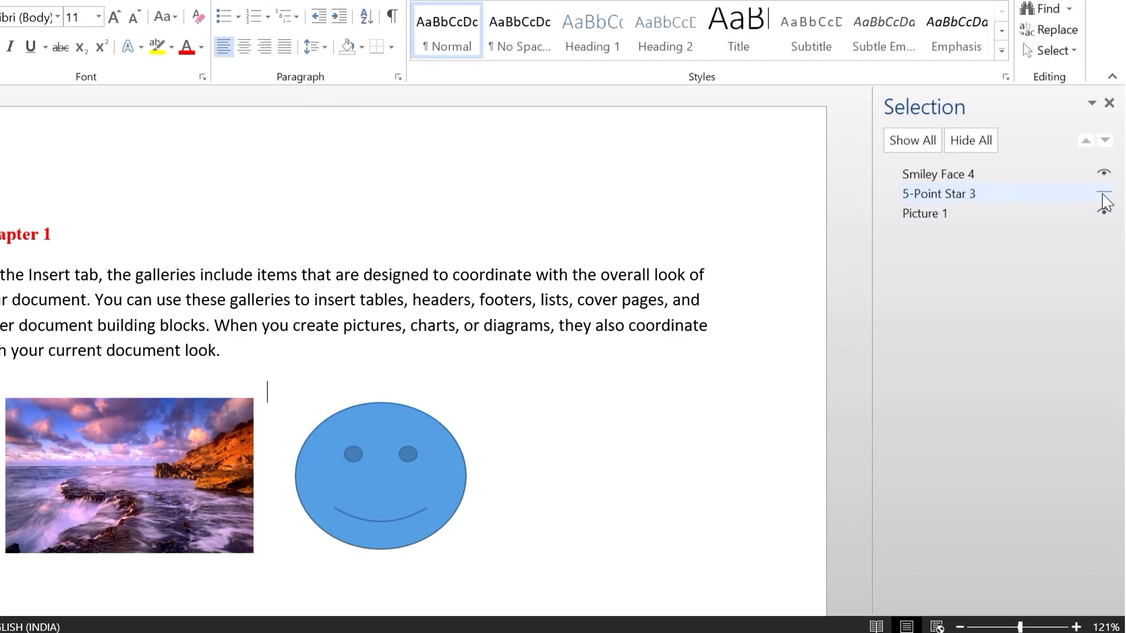